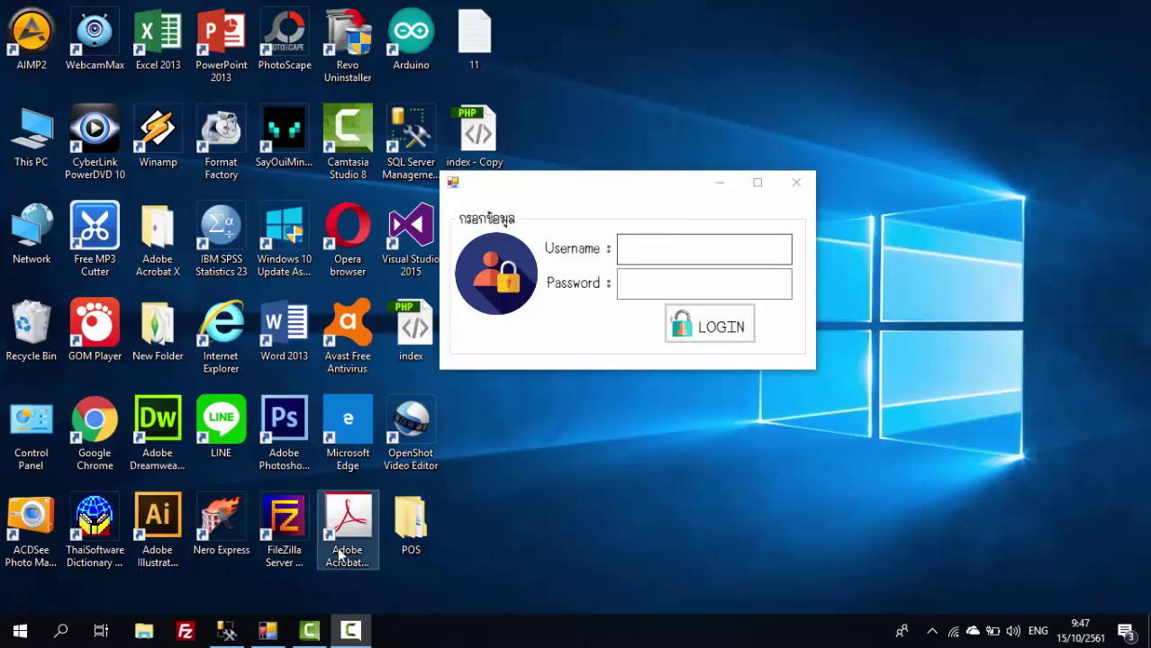
Bring the SQL Server Management Studio window to the front from the taskbar.
click(228, 633)
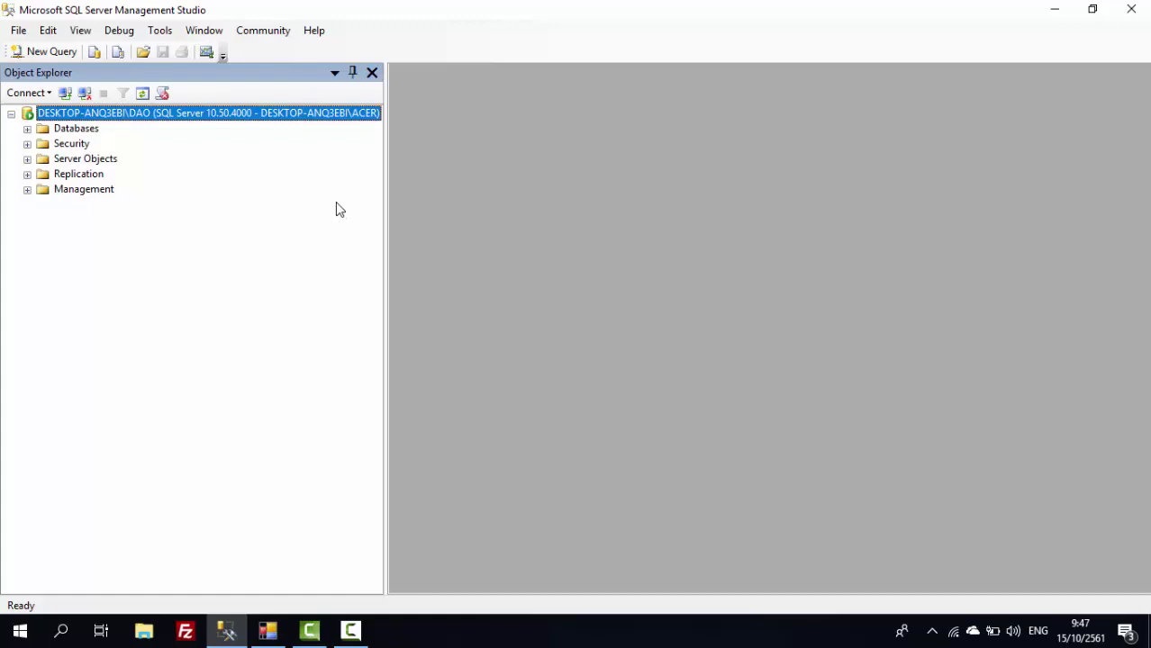
Expand the server, Databases, POS and Tables in Object Explorer, then minimize Management Studio.
right_click(103, 122)
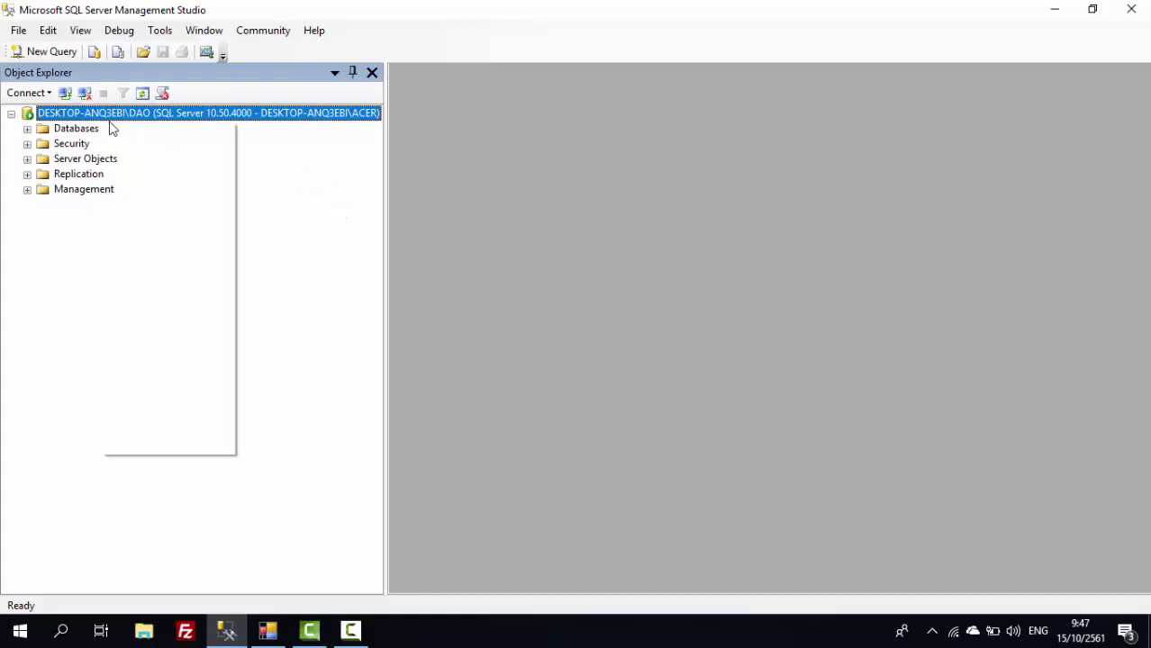
double_click(102, 115)
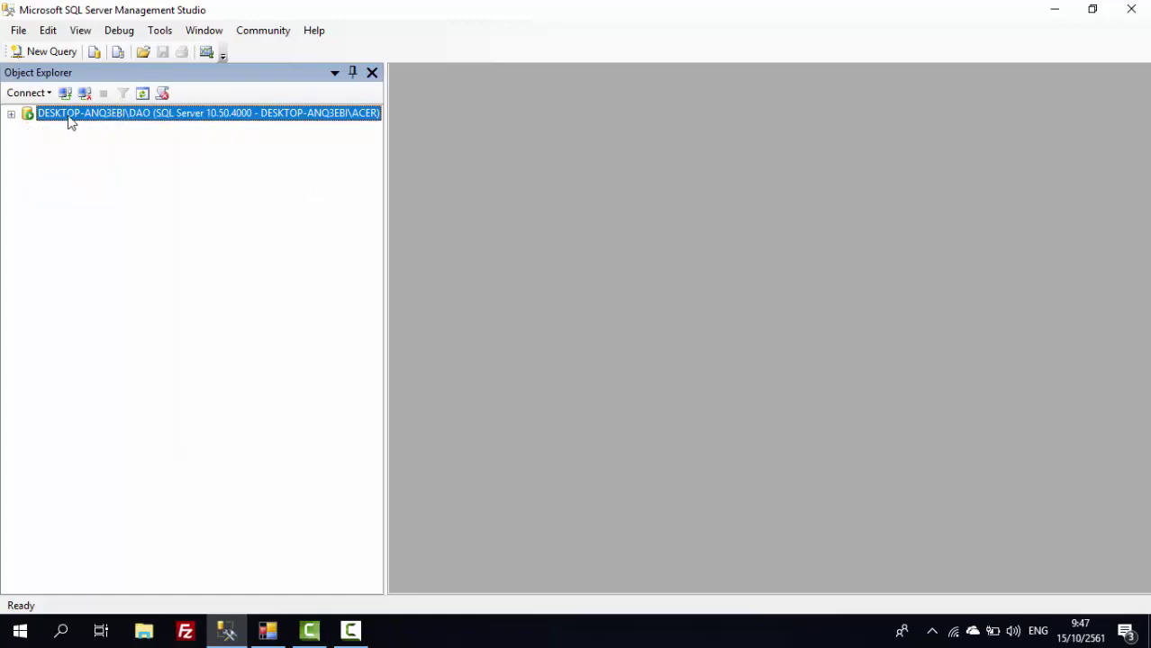
double_click(68, 116)
double_click(68, 129)
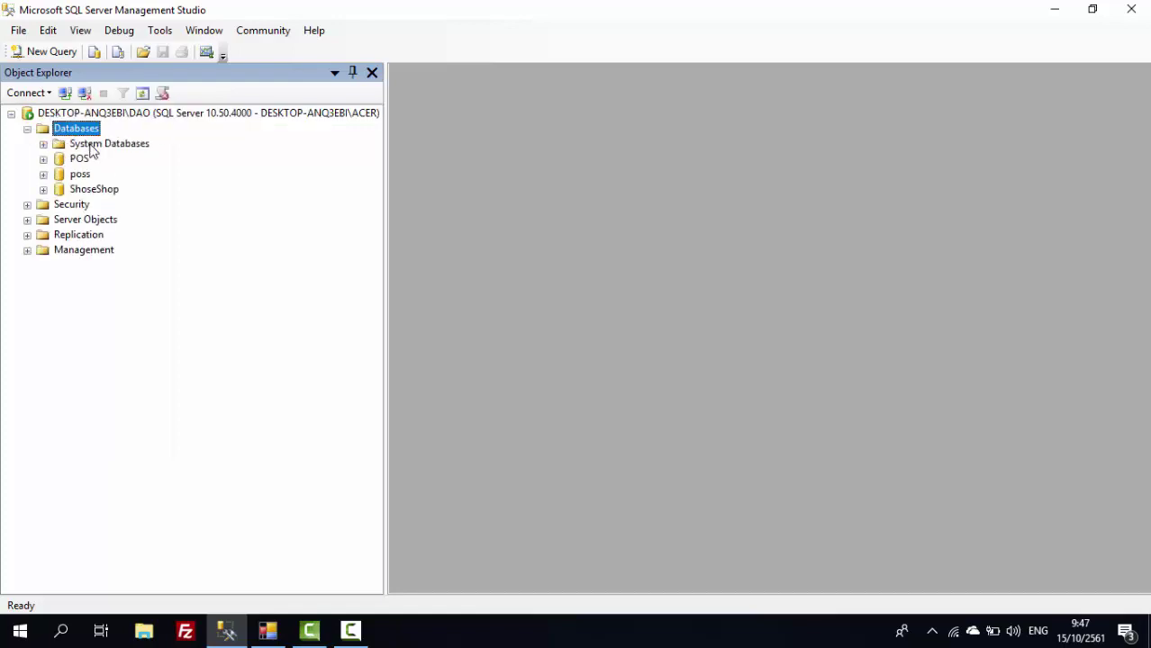
double_click(84, 161)
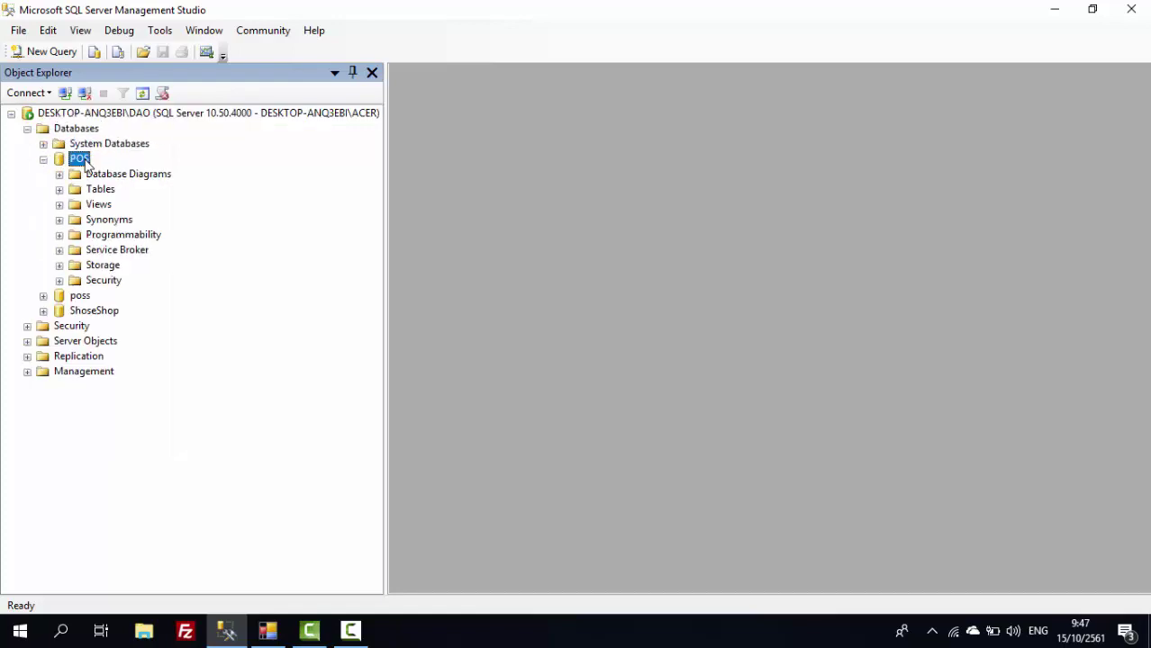
double_click(100, 189)
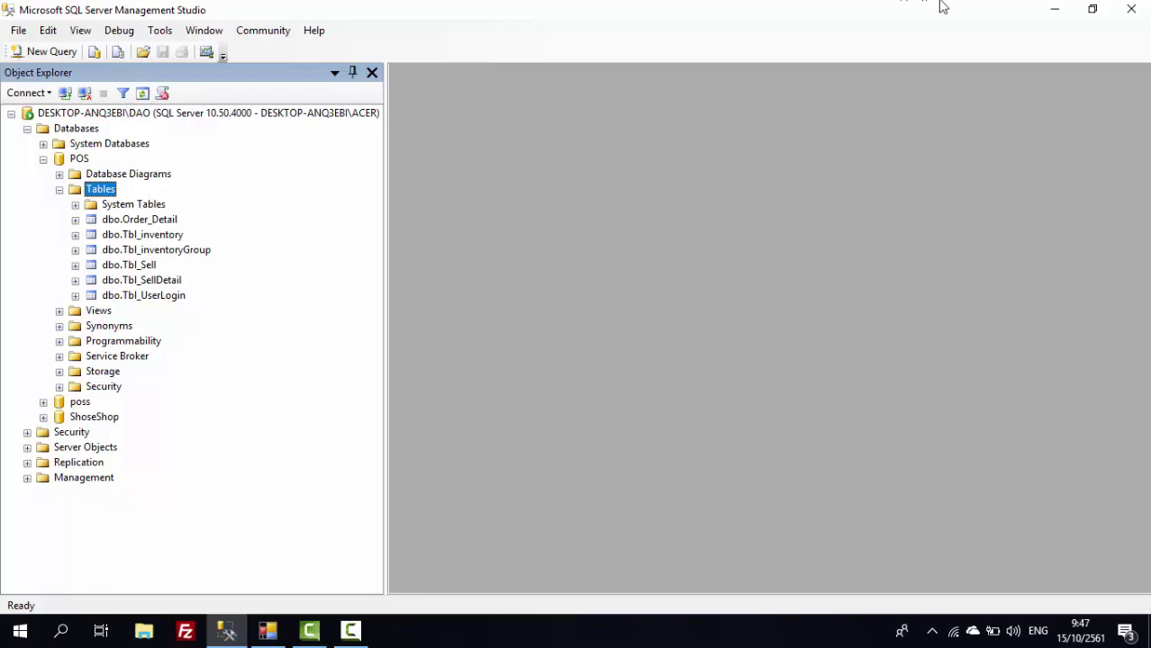
click(1054, 9)
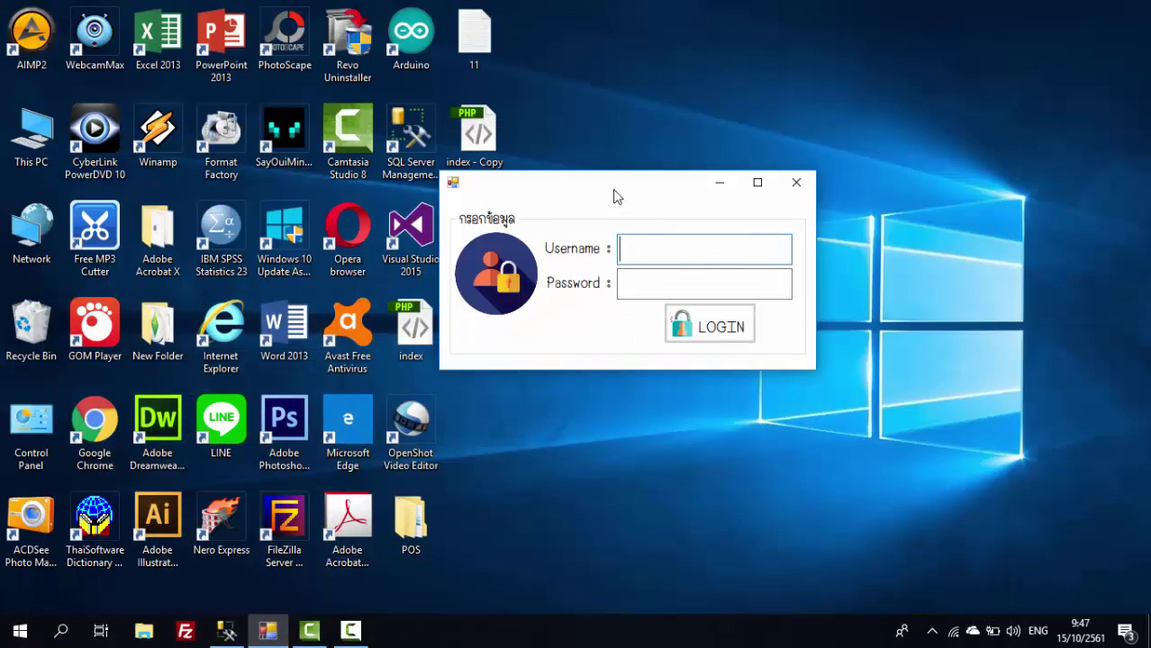
Sign in on the POS login form with the username and account password.
drag(612, 192, 592, 204)
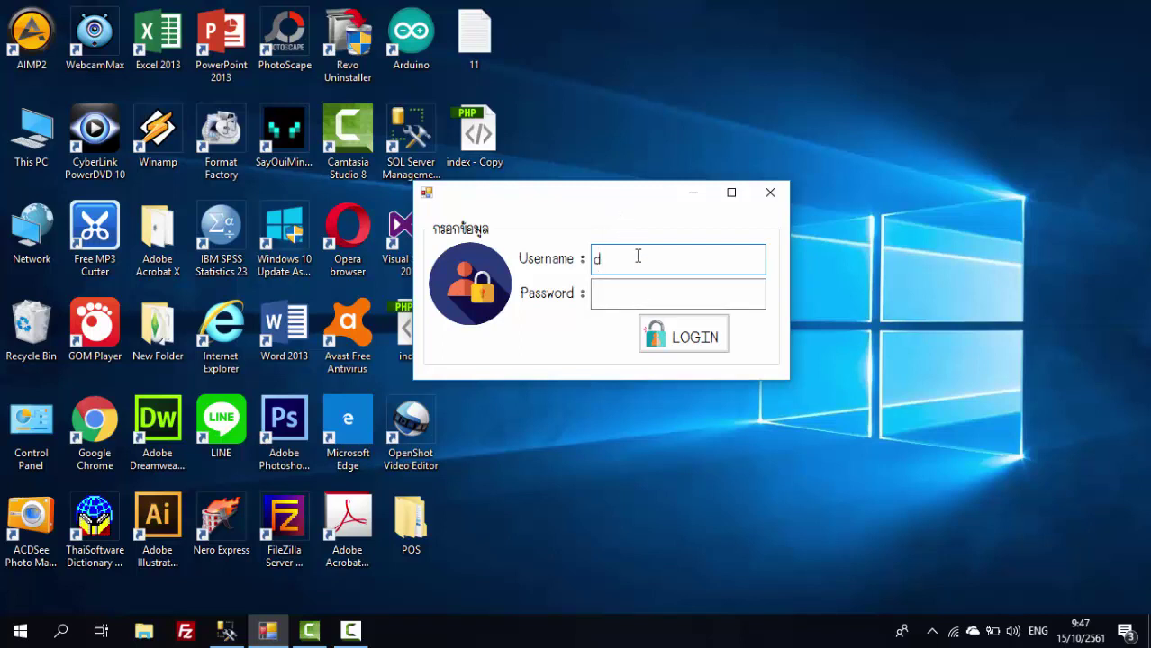
click(642, 302)
text(1234)
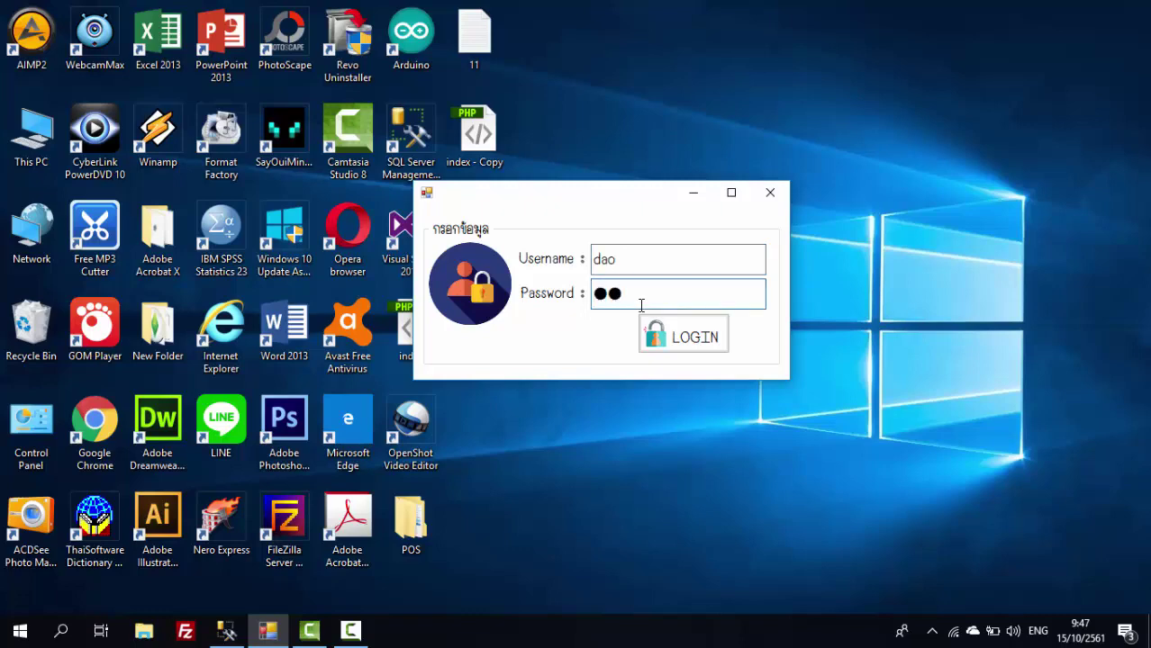
click(645, 337)
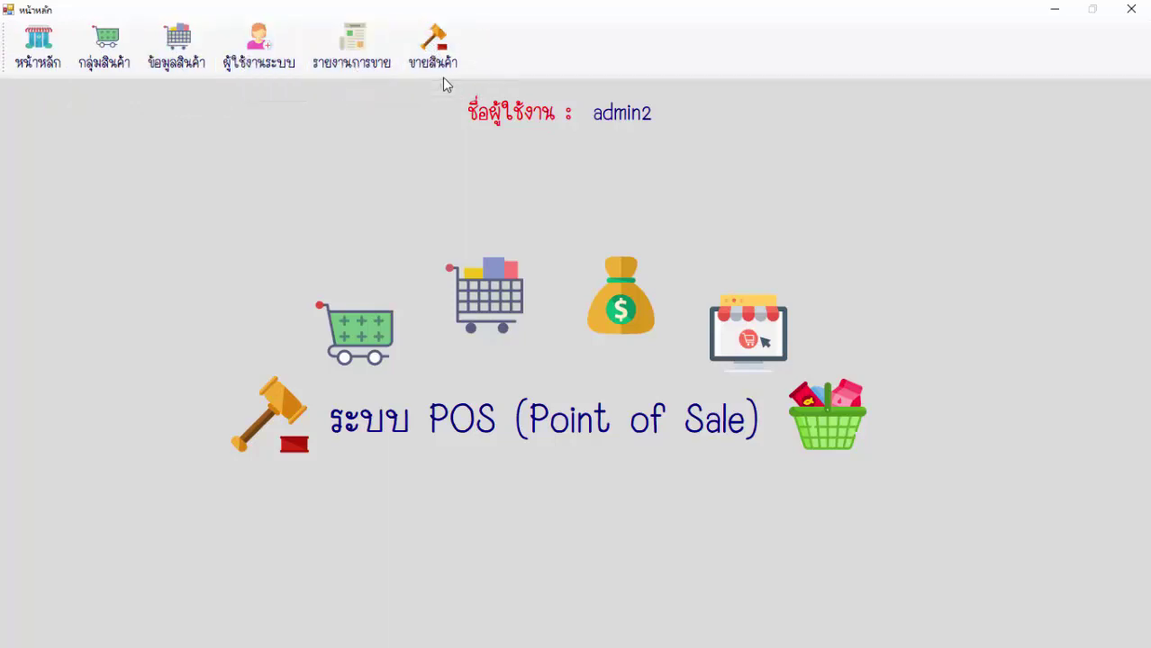
Add product group W001 named เสื้อยืด and save it.
click(107, 43)
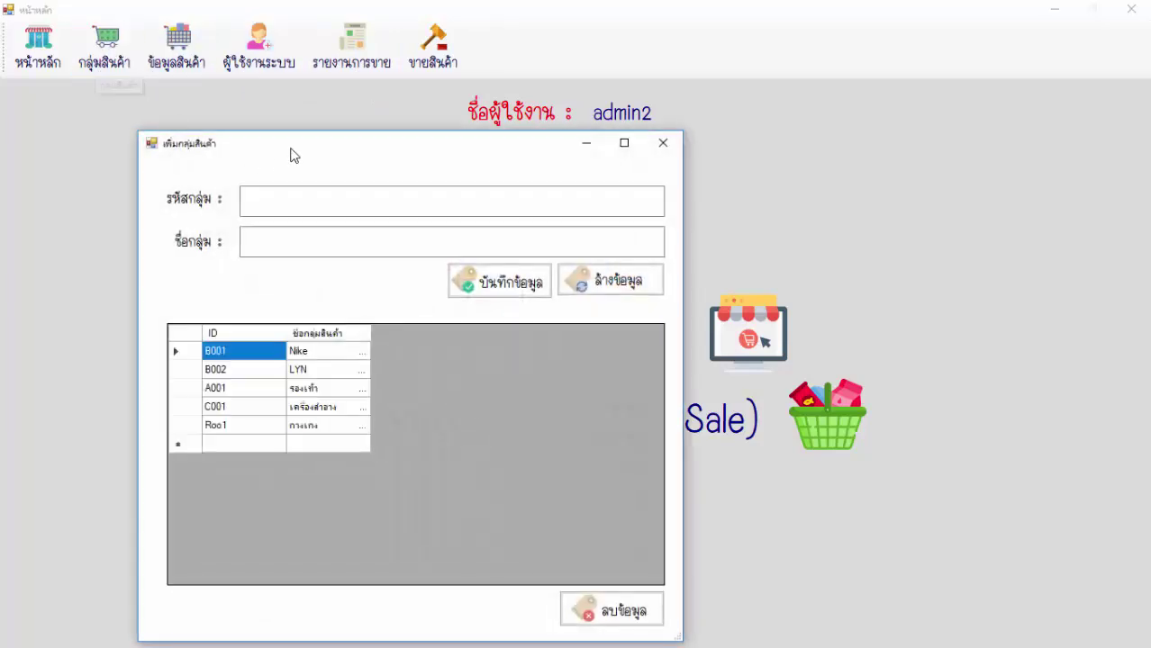
drag(292, 155, 442, 102)
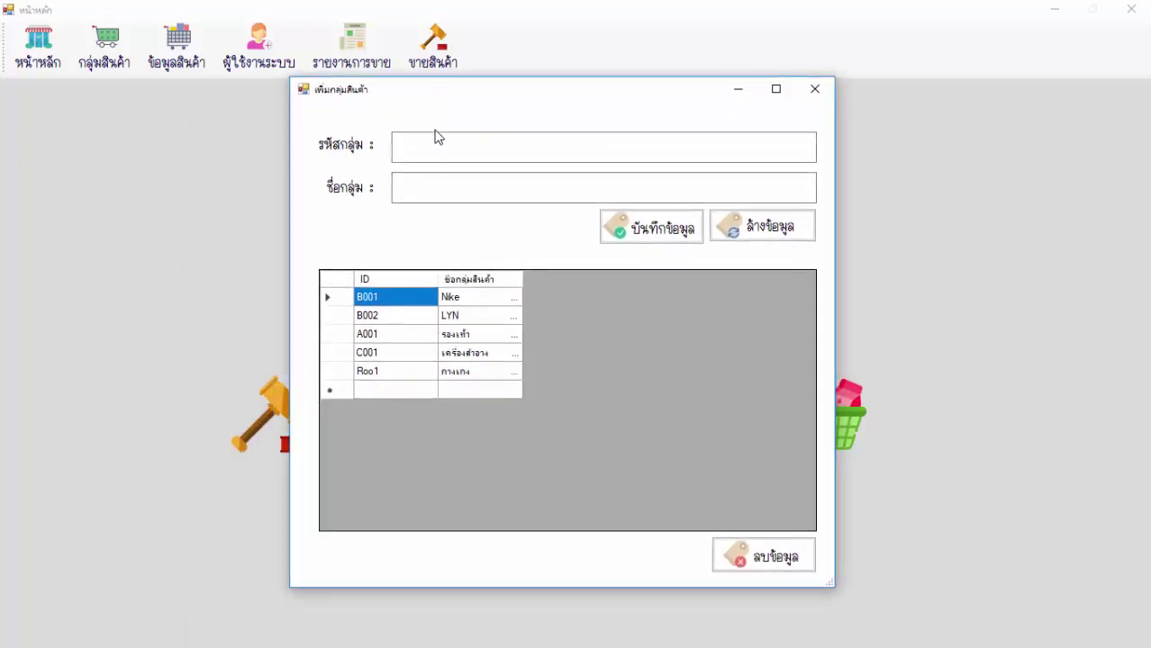
click(434, 144)
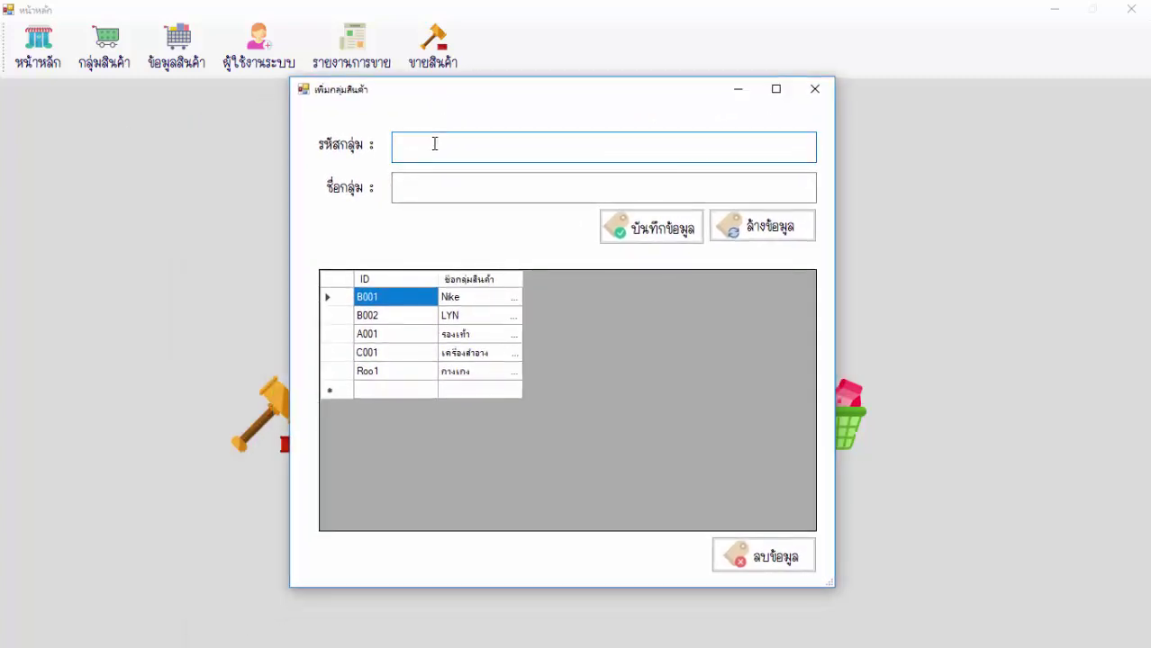
text(W001)
click(416, 194)
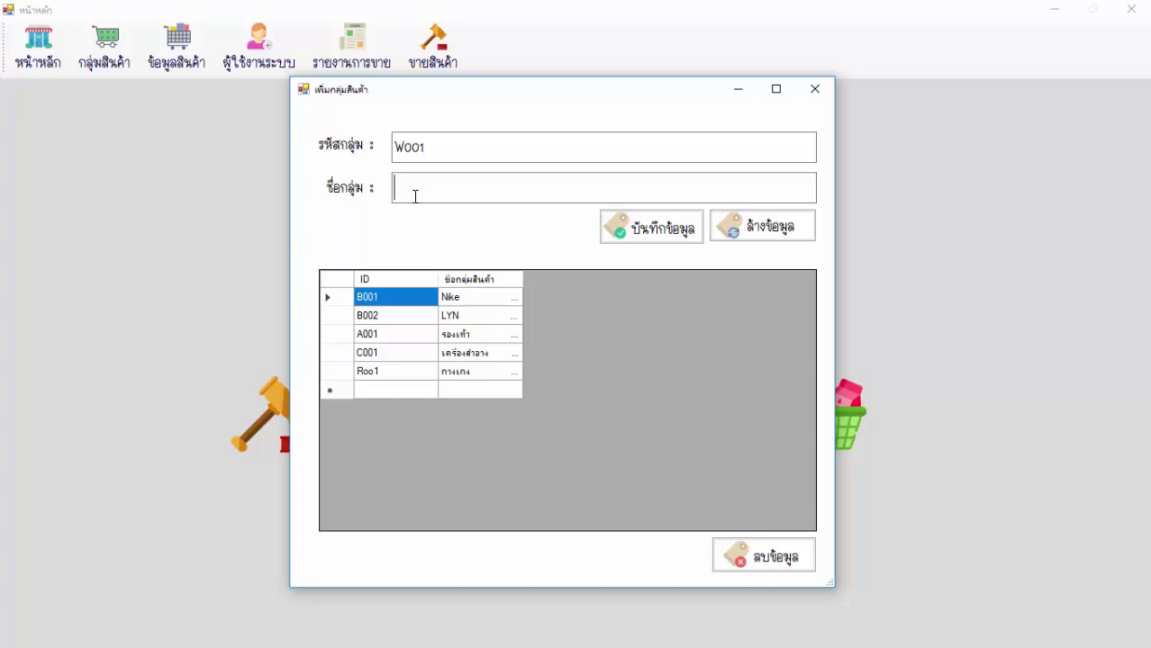
text(เสื้อยืด)
click(643, 236)
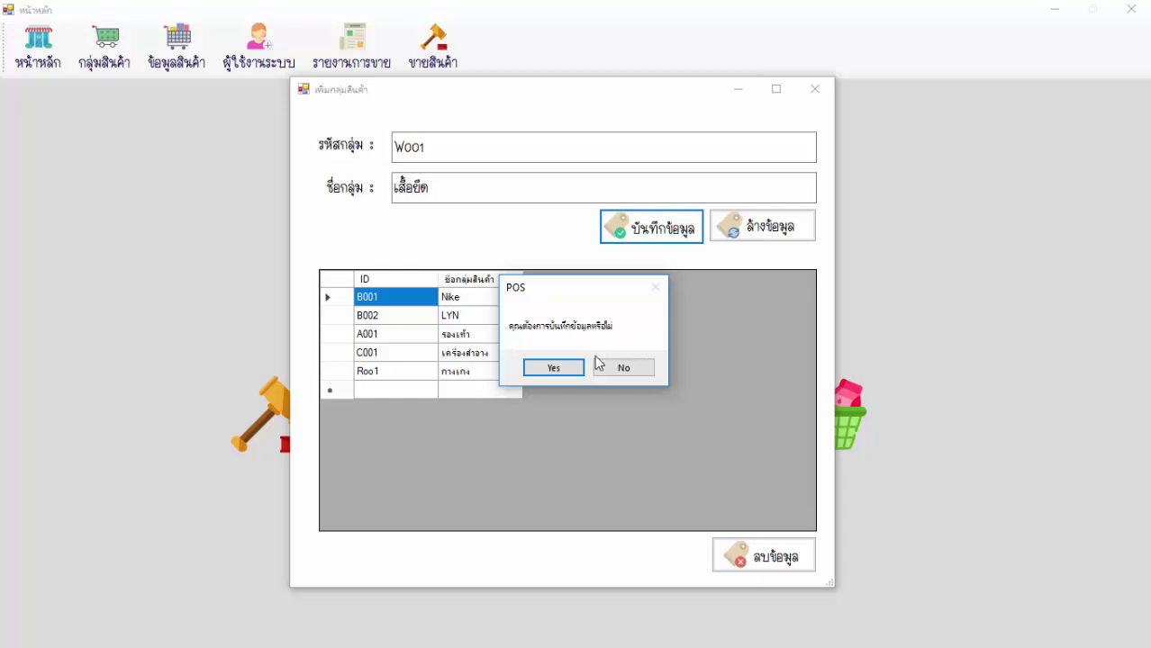
click(552, 367)
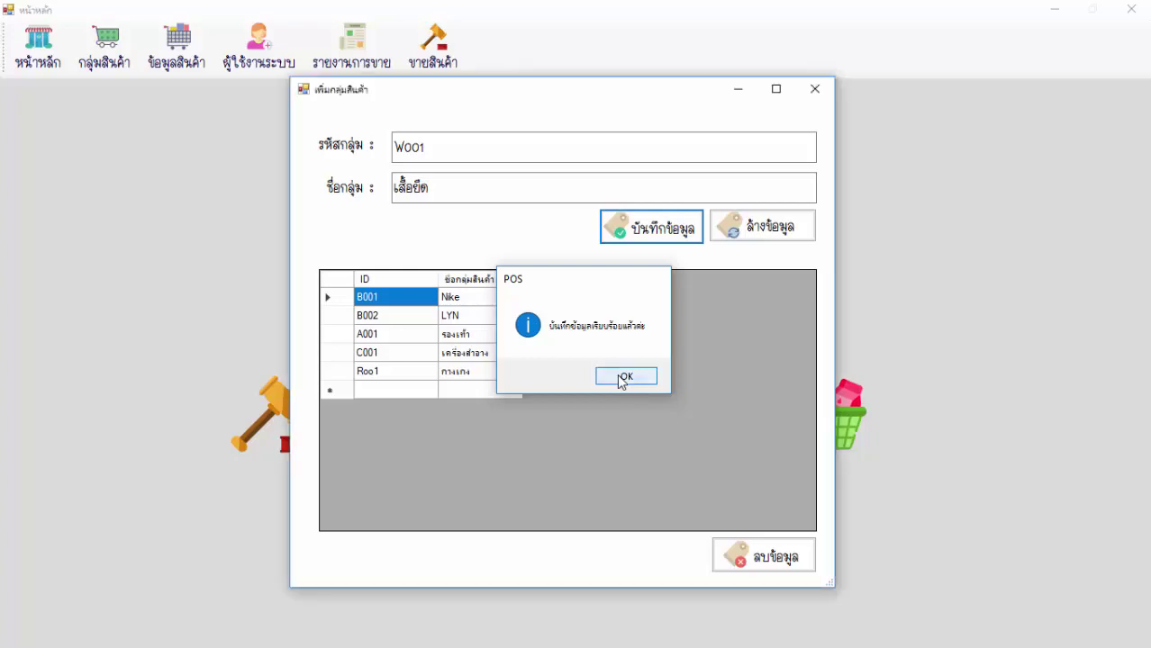
click(624, 377)
Delete product group Roo1 and close the product group window.
click(467, 393)
click(398, 396)
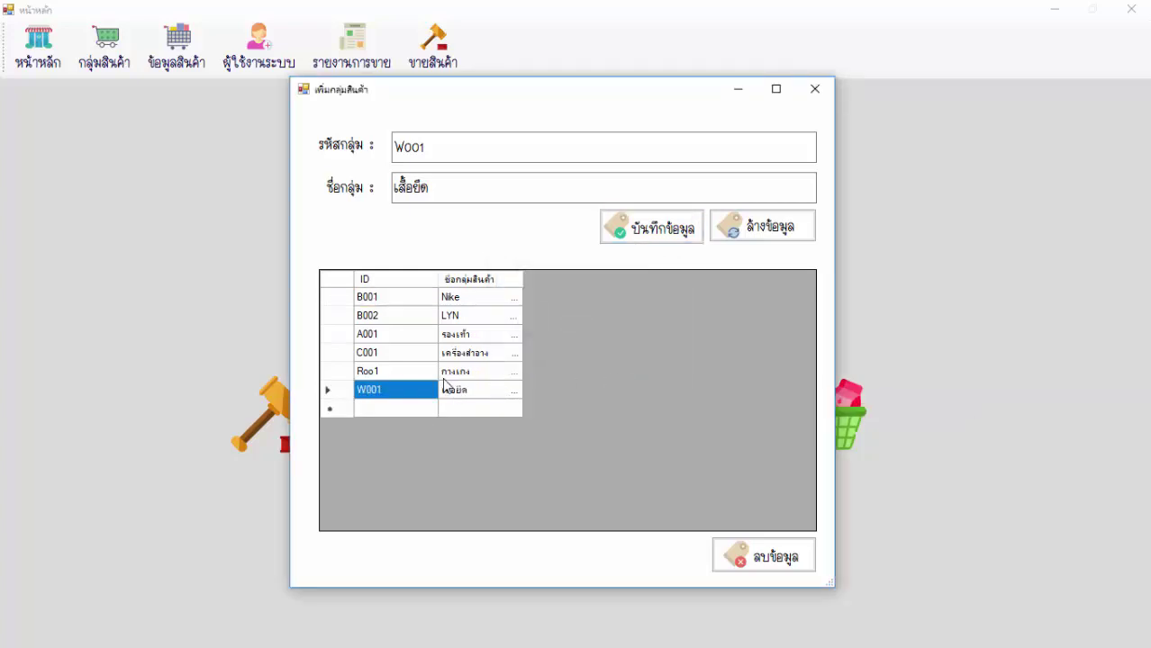
click(364, 372)
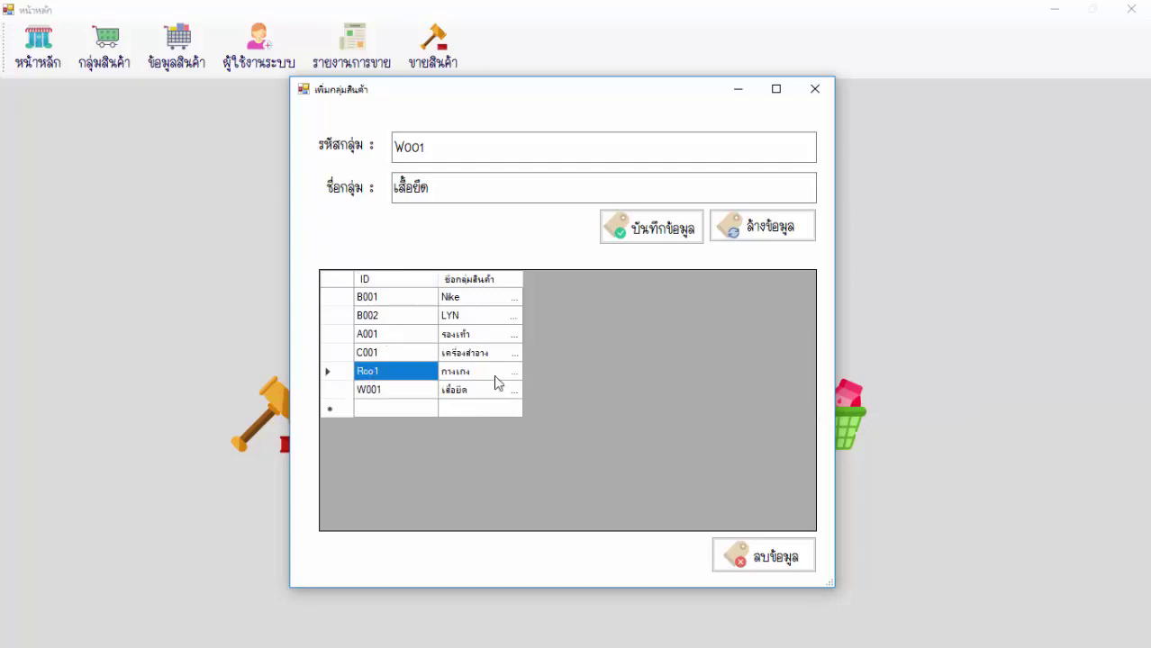
click(764, 555)
click(552, 366)
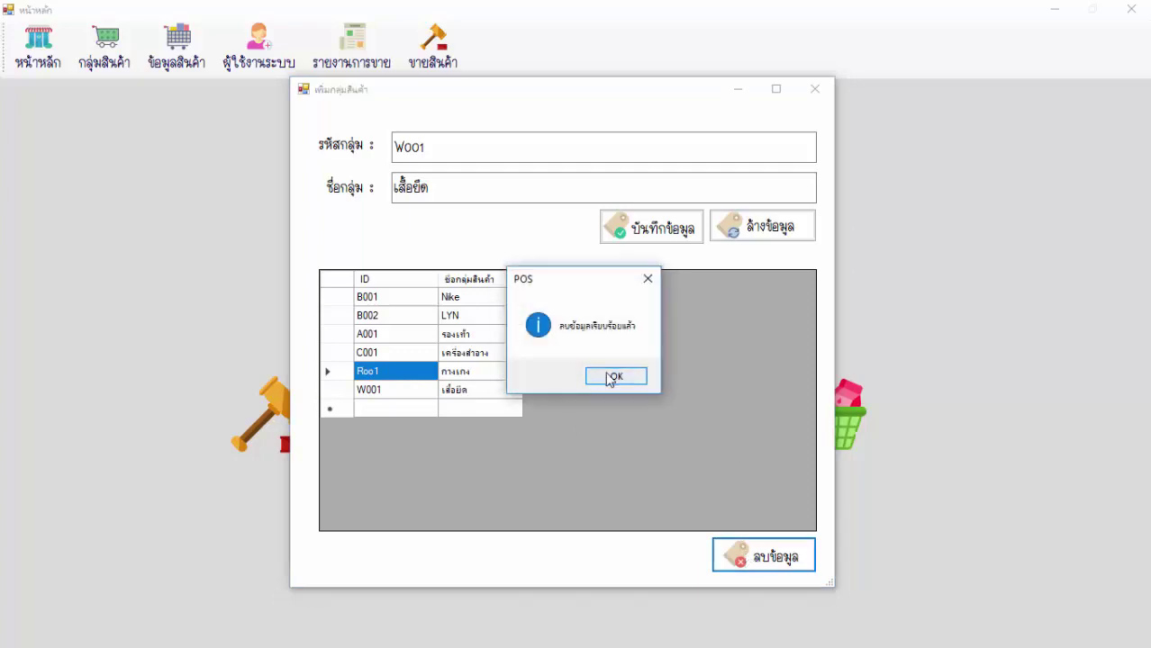
click(606, 376)
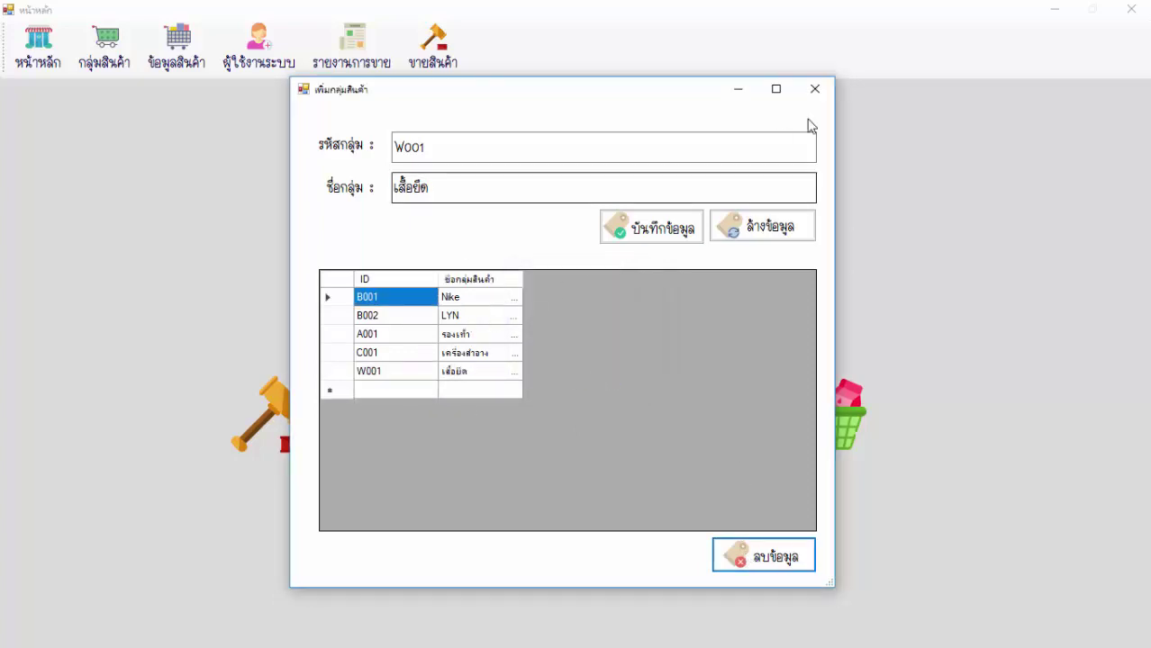
click(814, 89)
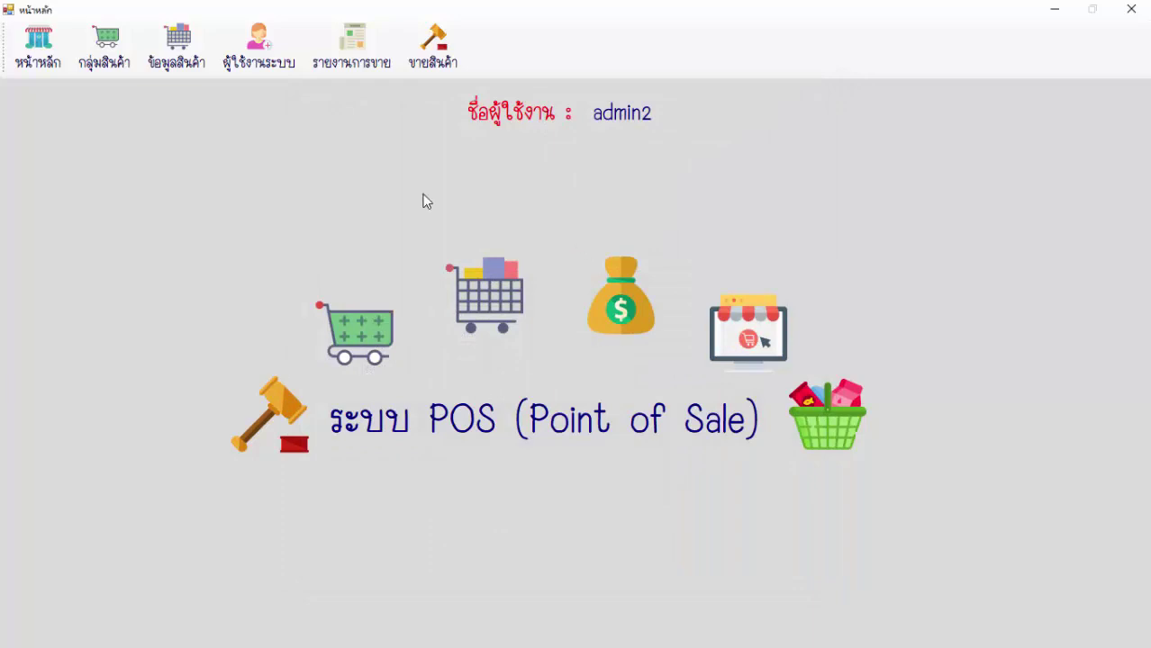
Open the product data form and load a product picture from the Open dialog.
click(179, 54)
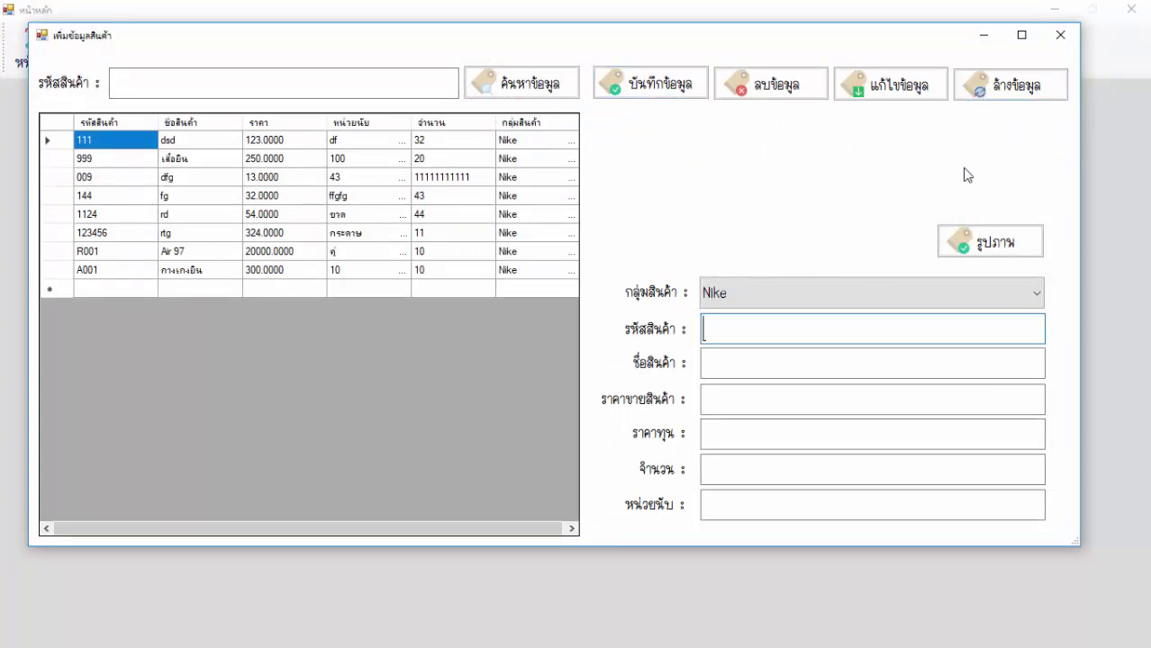
click(967, 247)
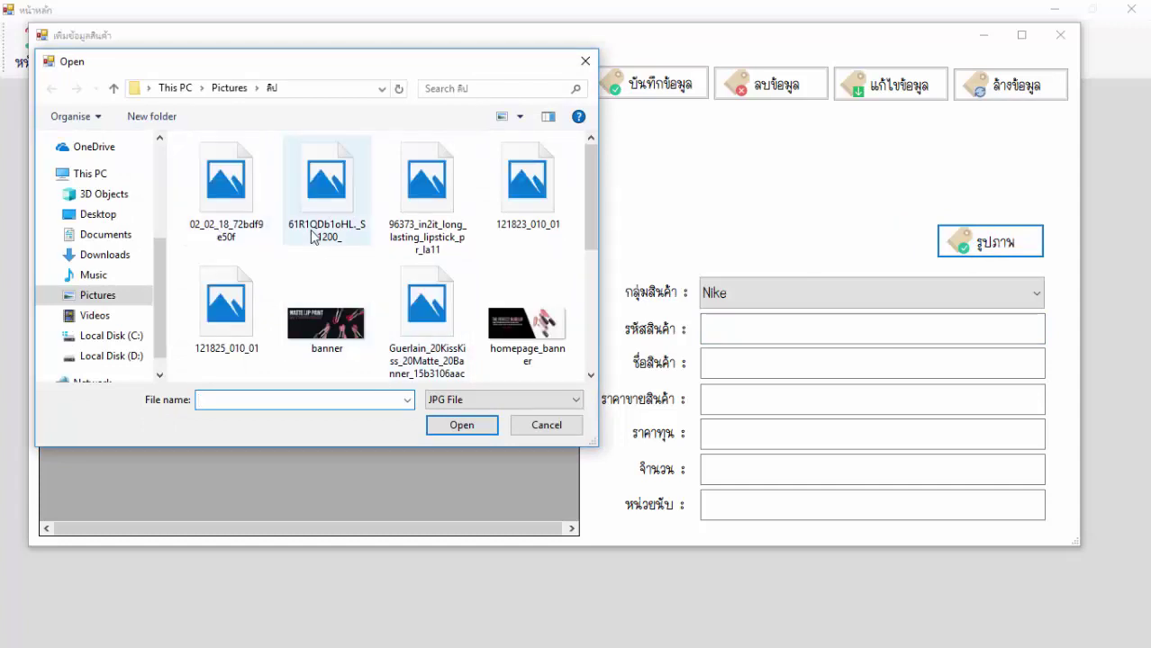
double_click(226, 191)
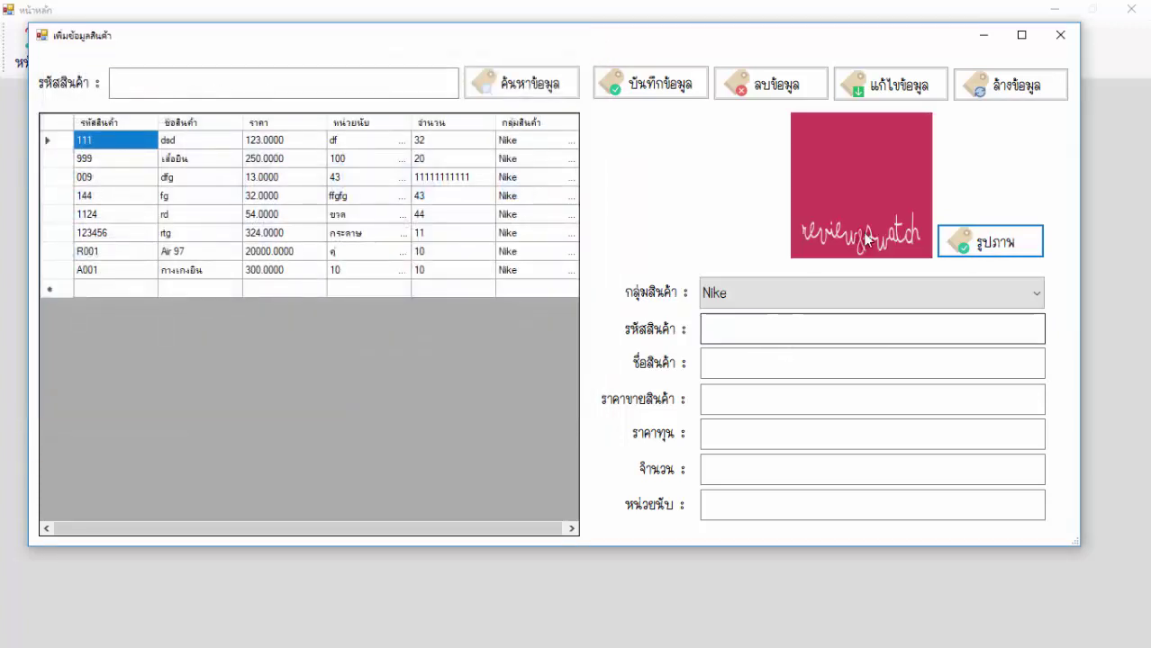
click(747, 294)
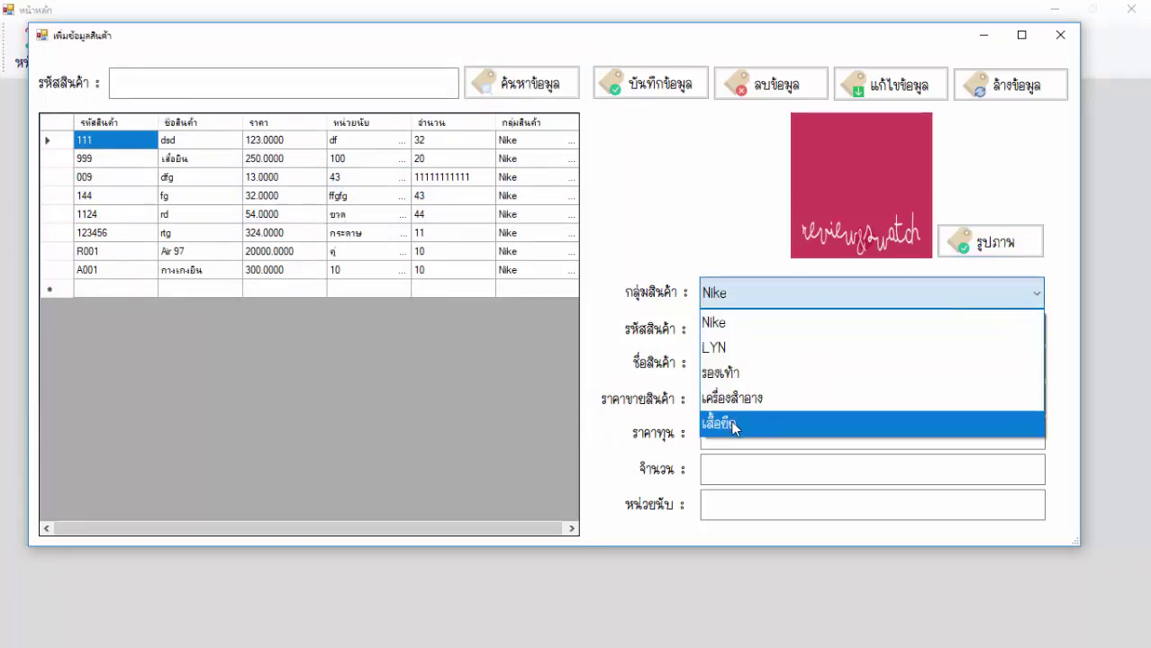
Set the product group to เสื้อยืด and enter product 007 named เสื้อแขนยาว.
click(734, 425)
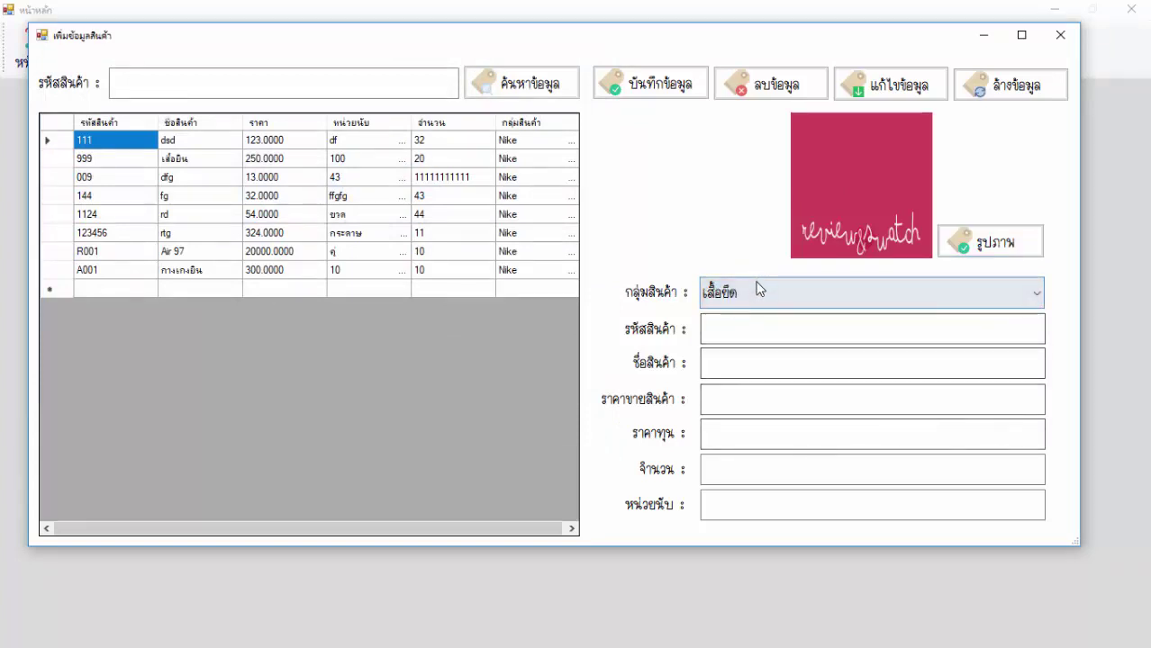
click(753, 294)
click(726, 430)
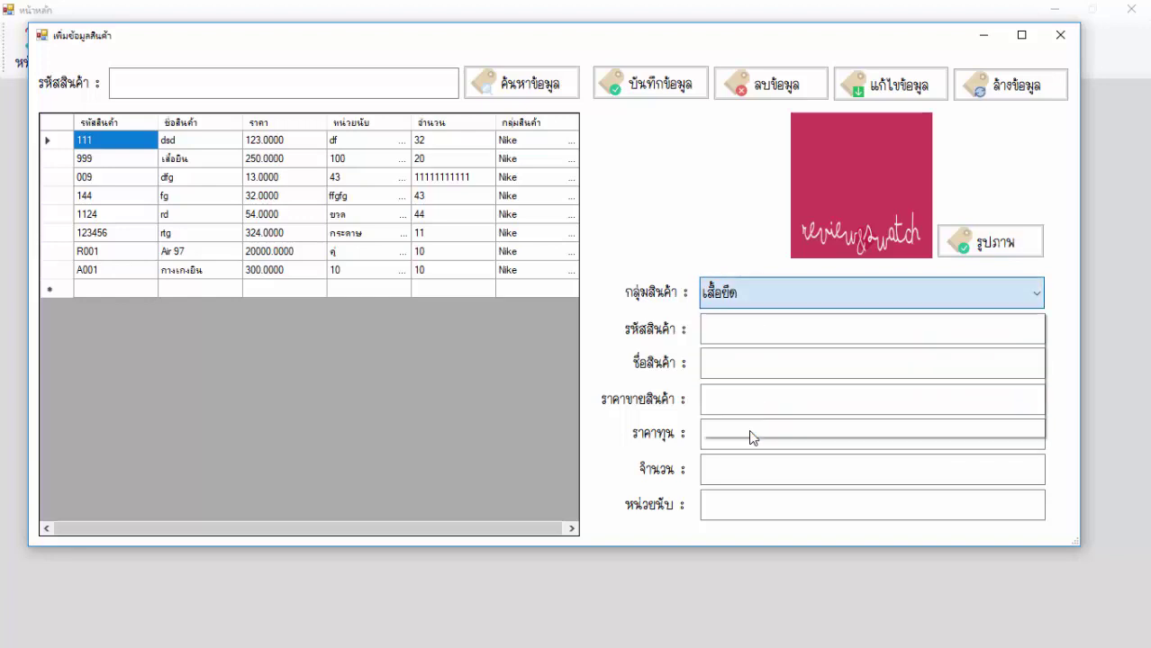
click(754, 329)
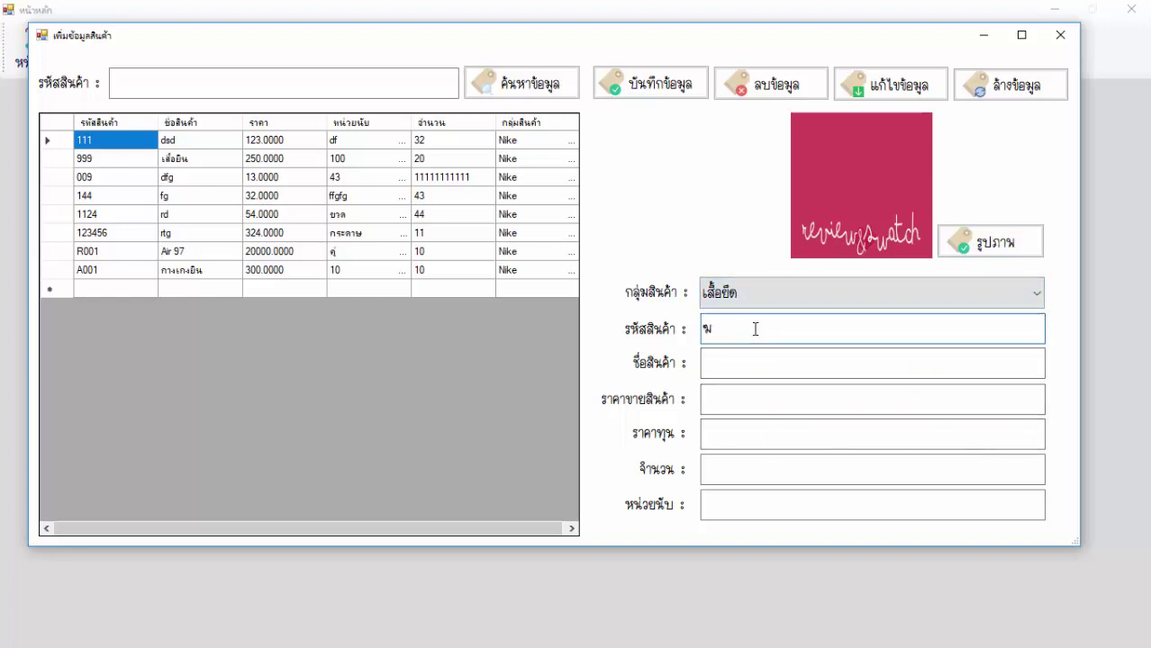
text(S001)
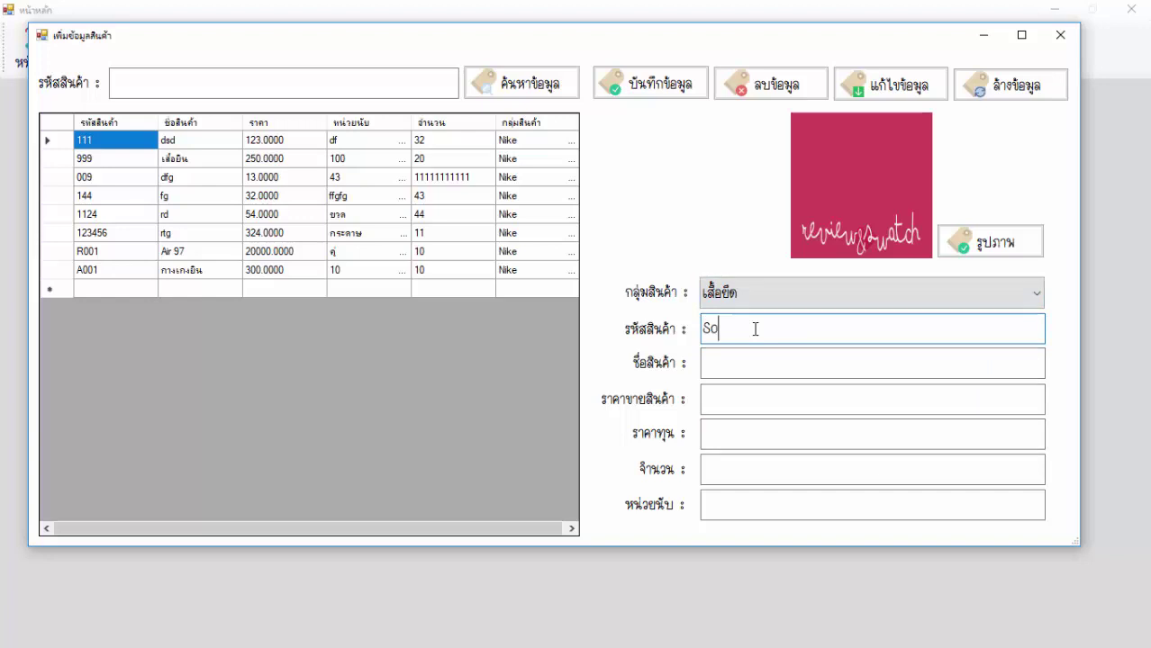
key(BackSpace)
key(BackSpace)
key(BackSpace)
key(BackSpace)
click(748, 362)
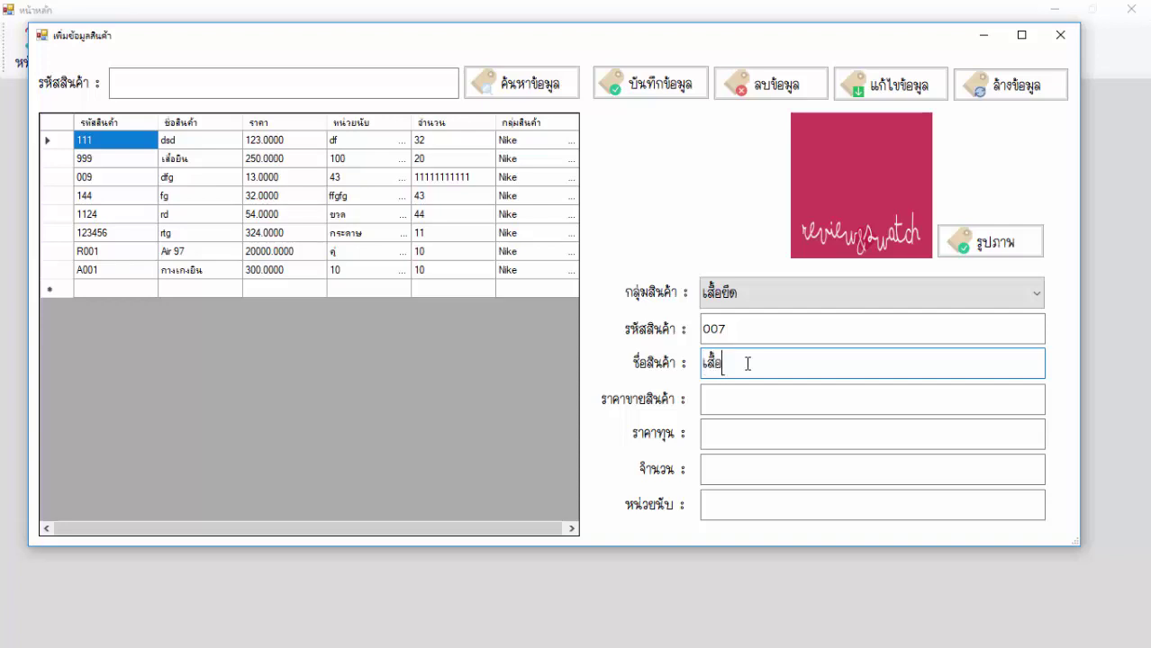
text(เสื้อแขนยาว)
Fill in price 200, cost 100, quantity 100, unit ตัว, and save product 007.
click(731, 399)
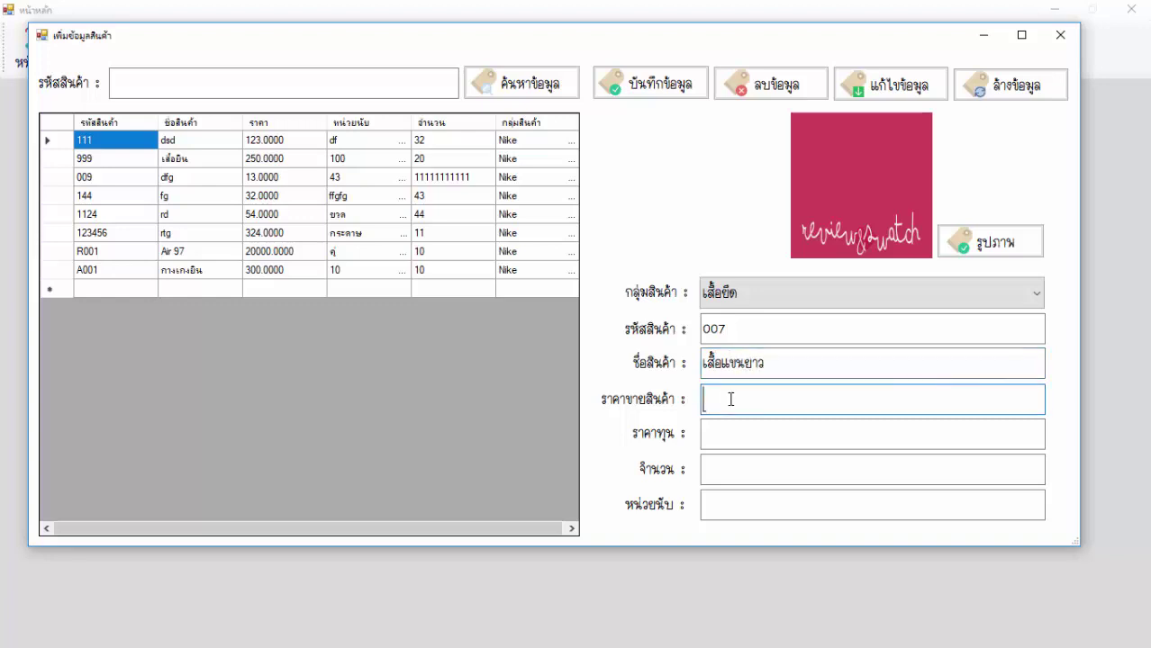
text(200)
click(723, 443)
text(100)
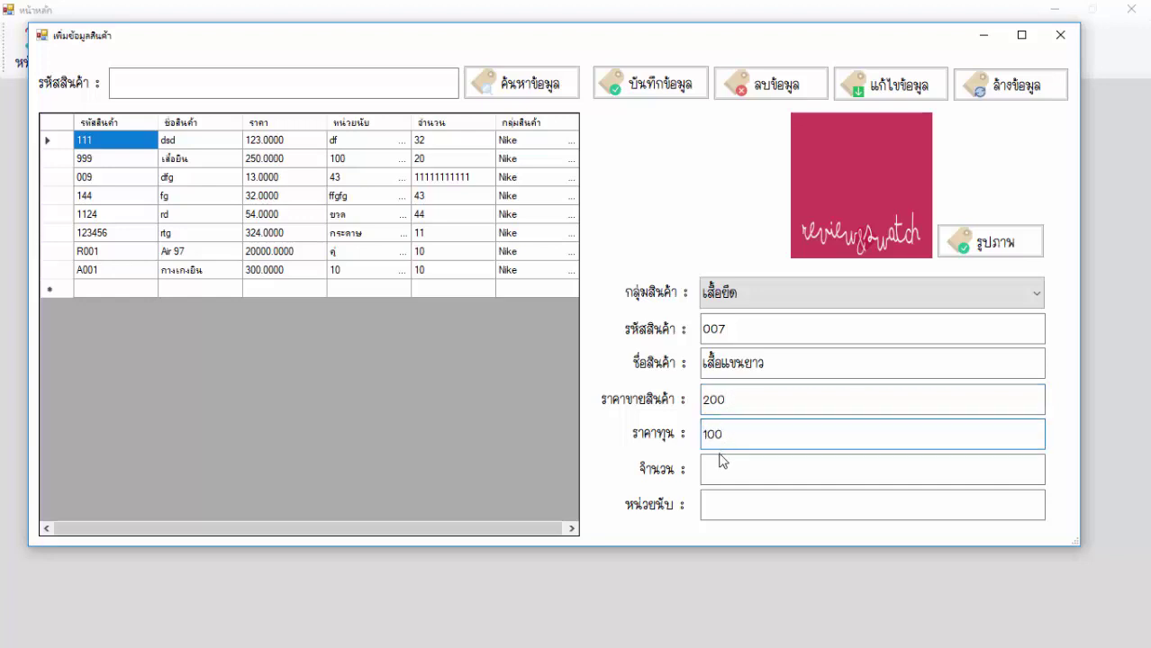
click(717, 466)
text(1)
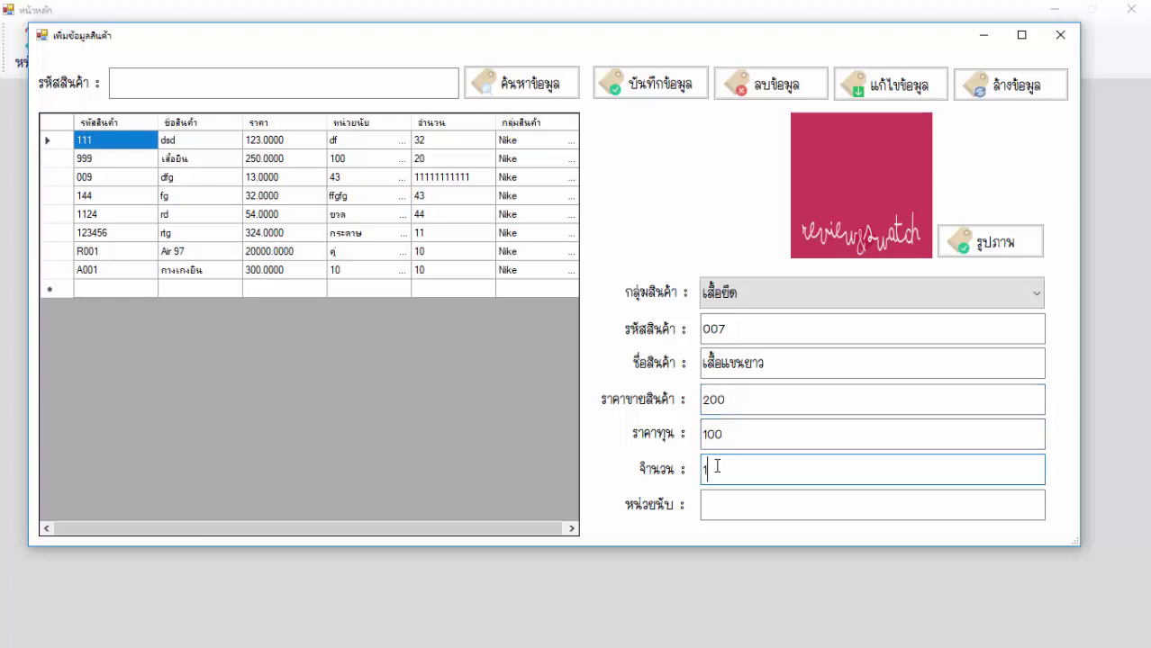
text(00)
click(710, 501)
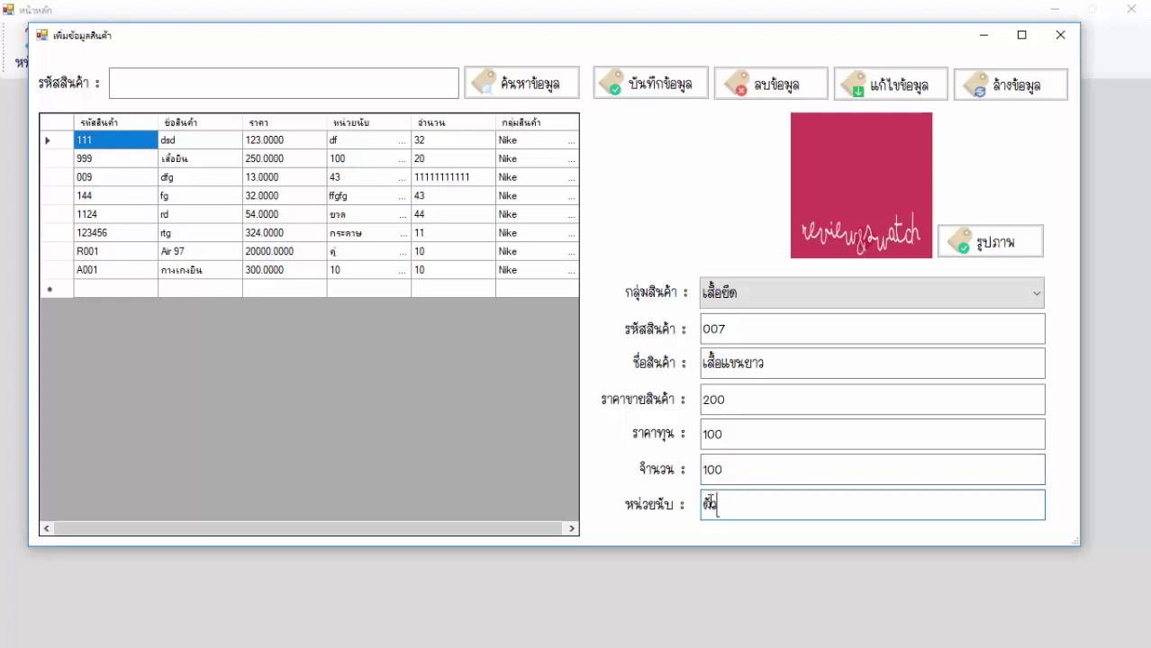
text(ตัว)
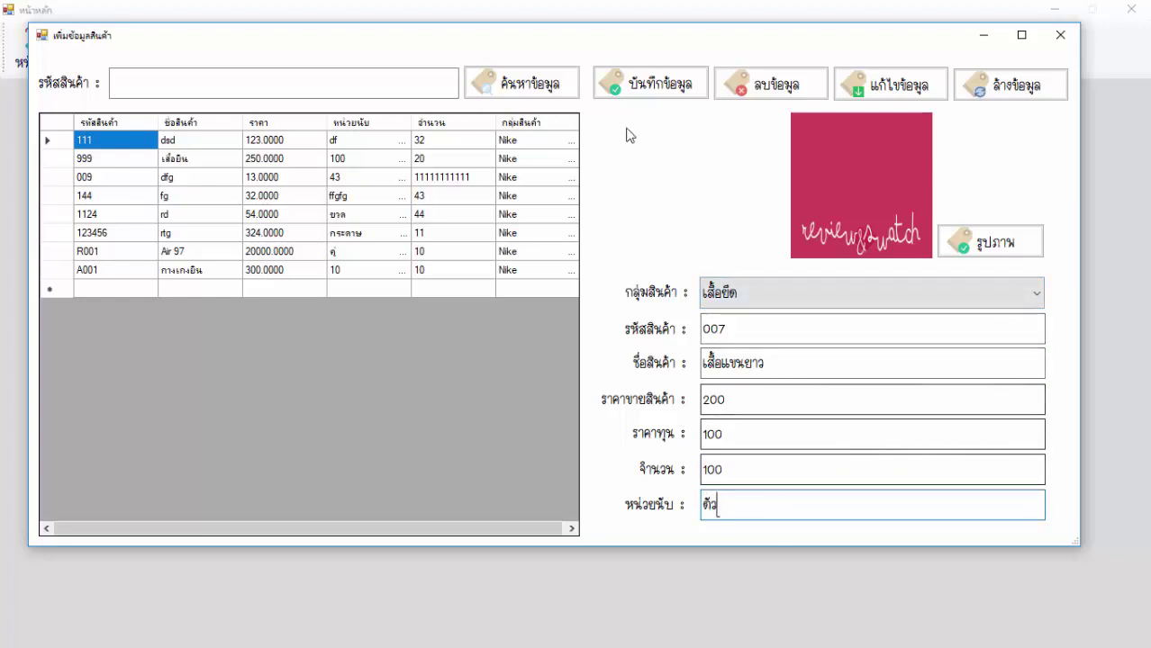
click(650, 84)
click(557, 367)
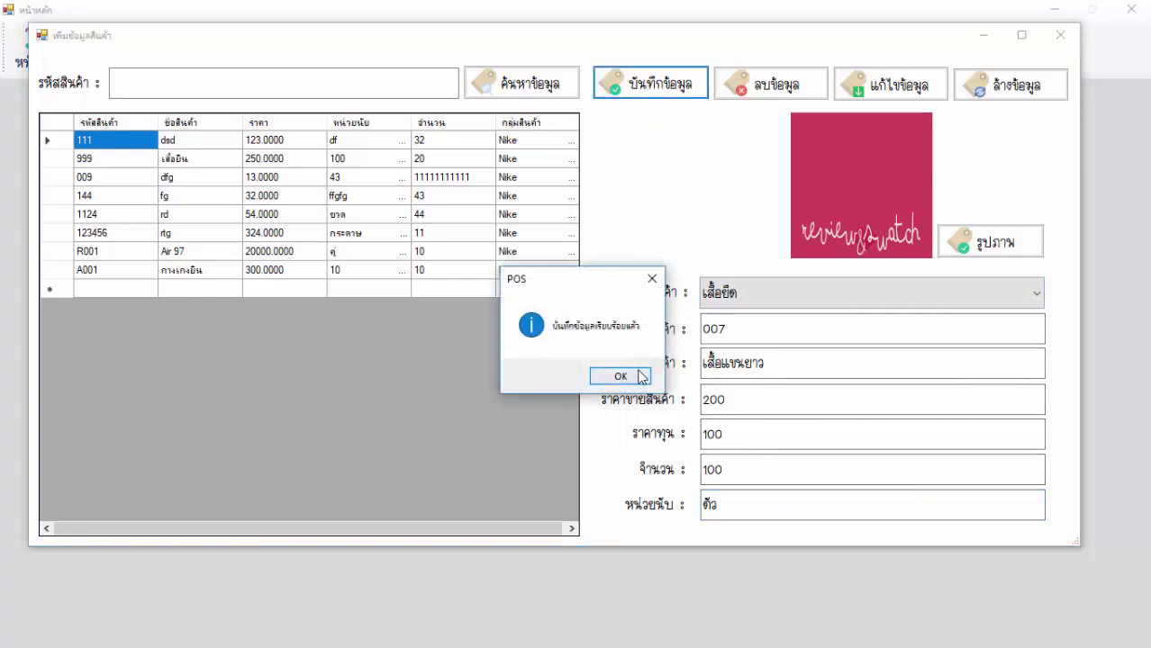
click(621, 377)
click(141, 291)
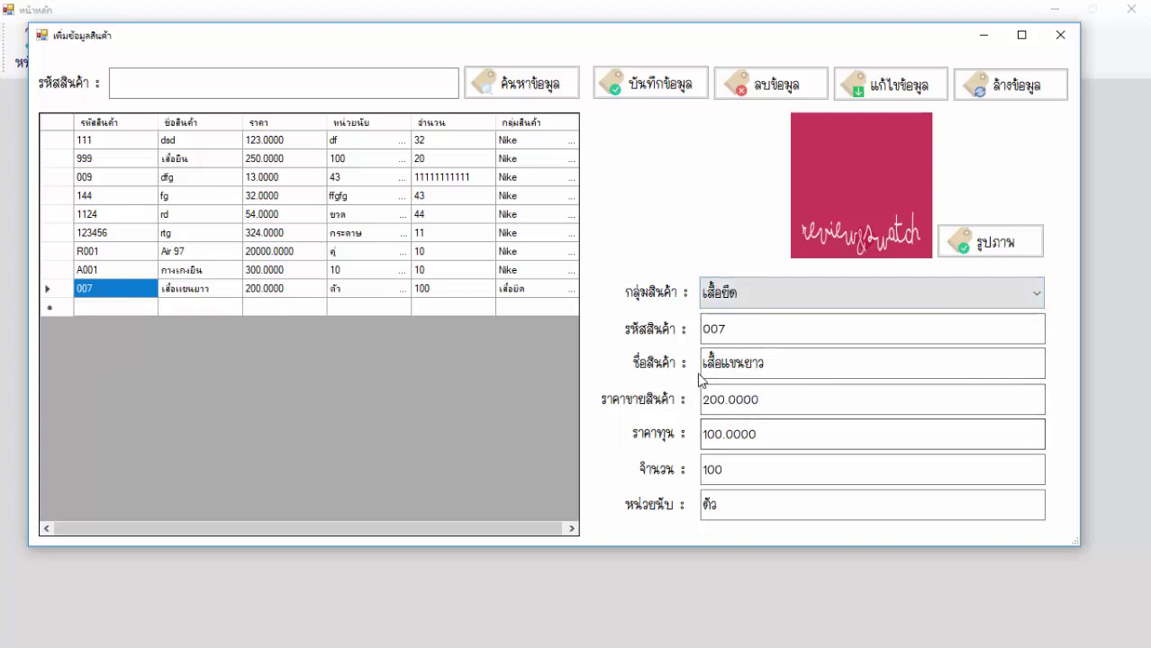
click(780, 364)
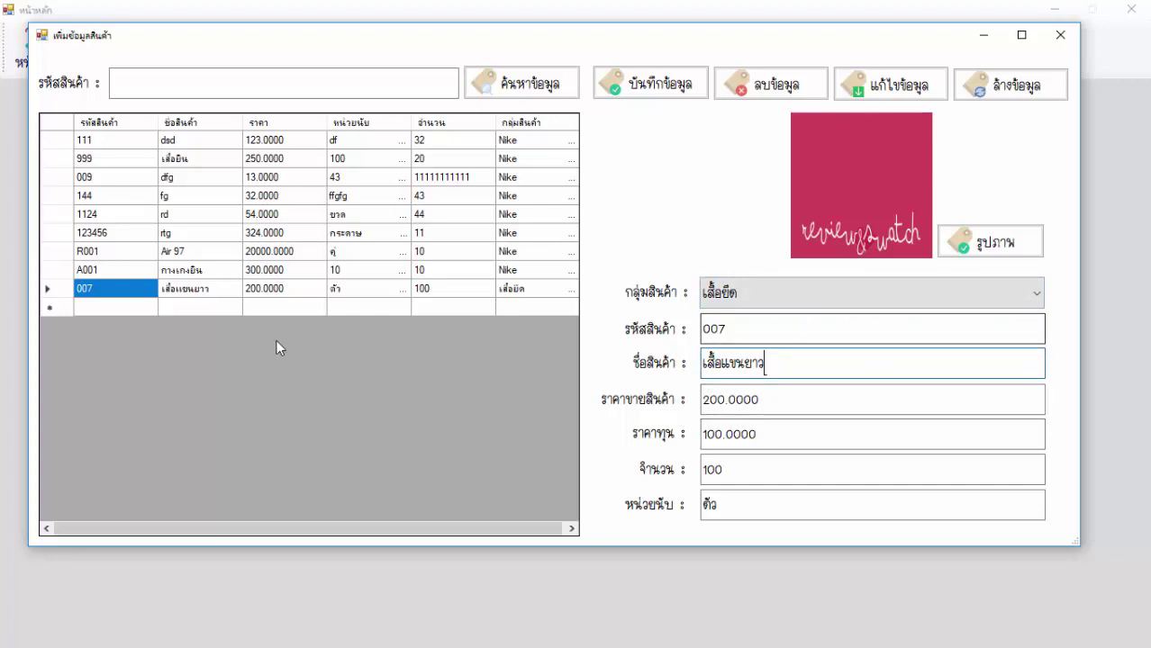
Edit product 007's name to เสื้อแขนยาว(สีเขียว) and save the change.
click(114, 270)
click(117, 288)
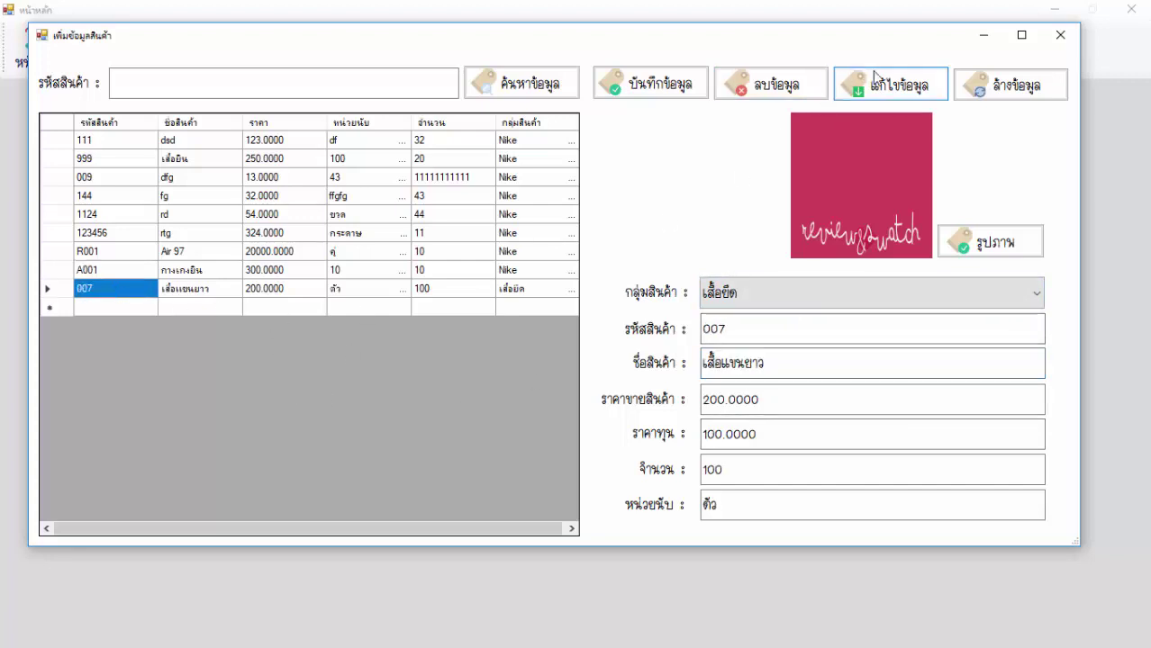
click(874, 81)
drag(338, 53, 609, 97)
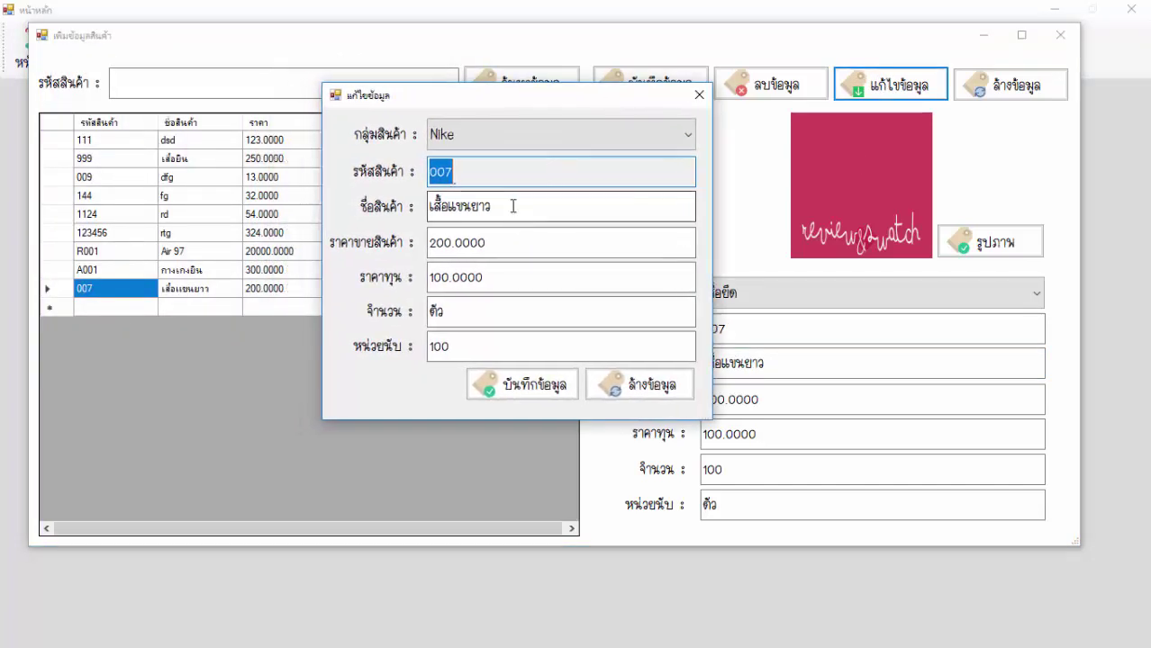
click(514, 205)
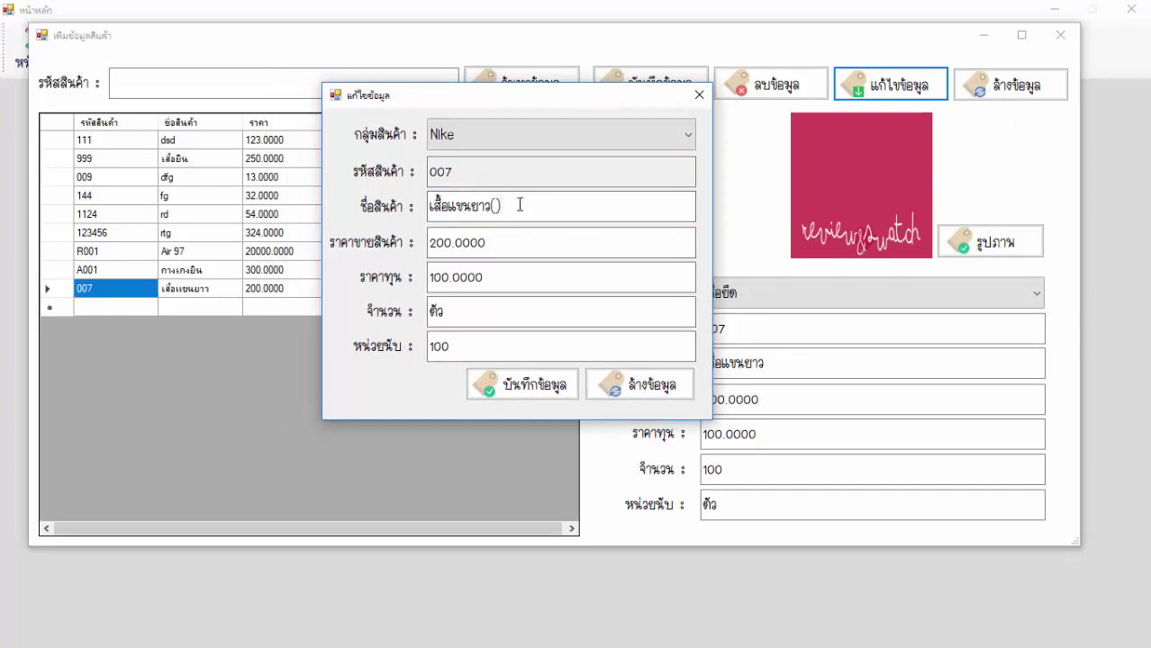
text(สีเขียว)
click(527, 384)
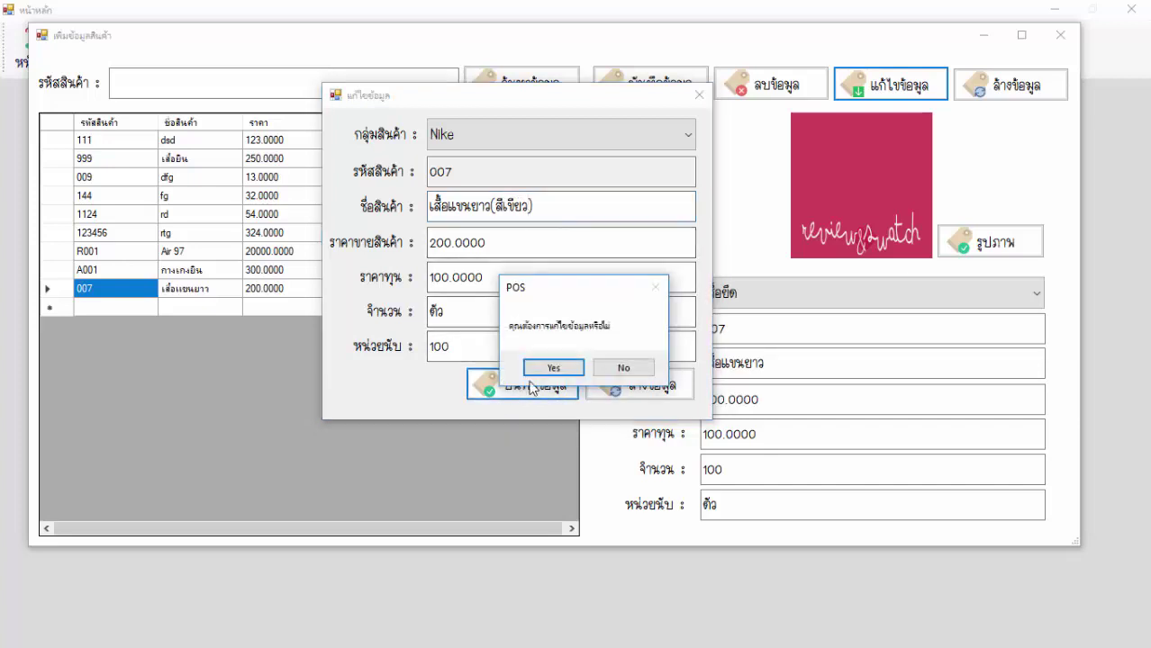
click(551, 364)
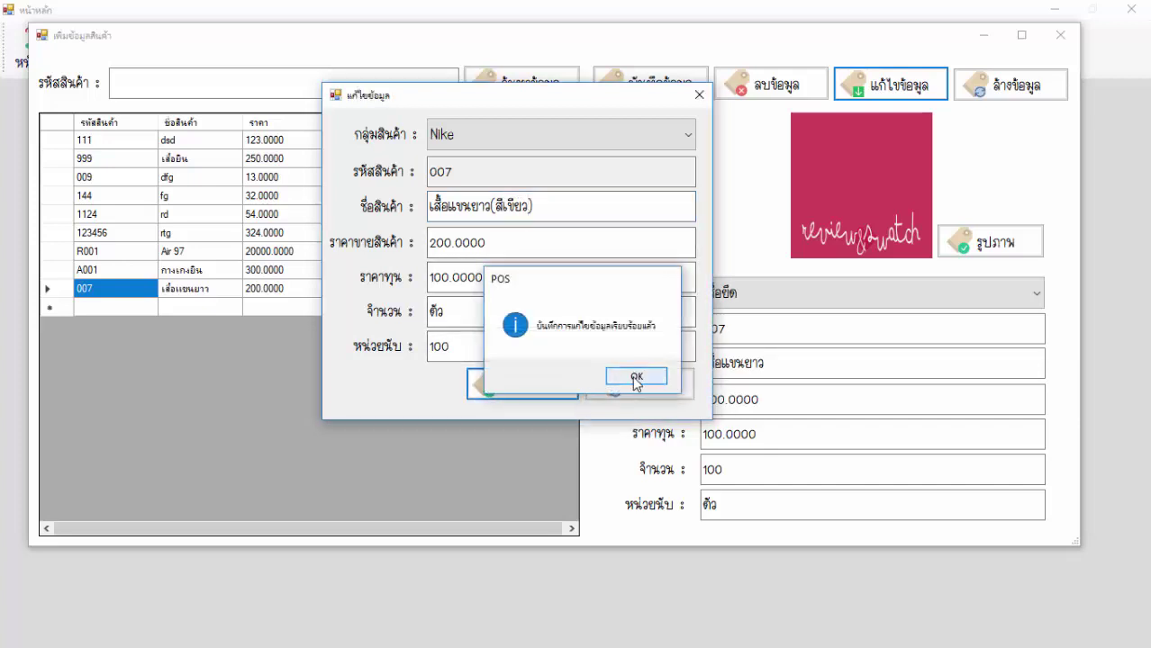
click(631, 377)
click(192, 148)
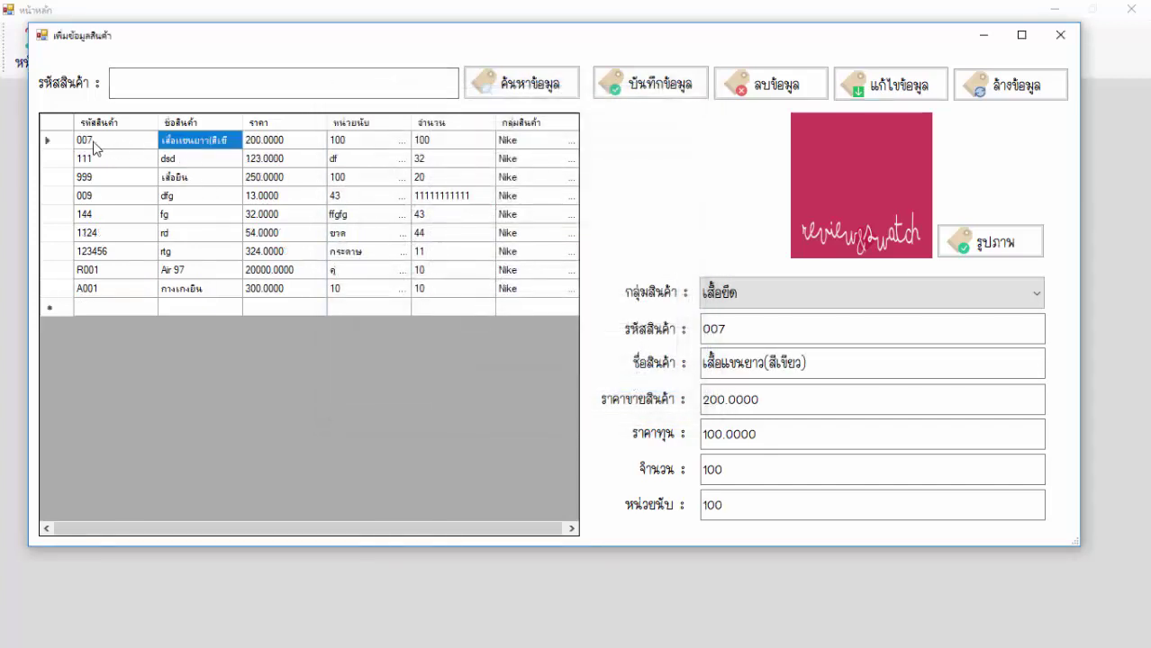
click(92, 140)
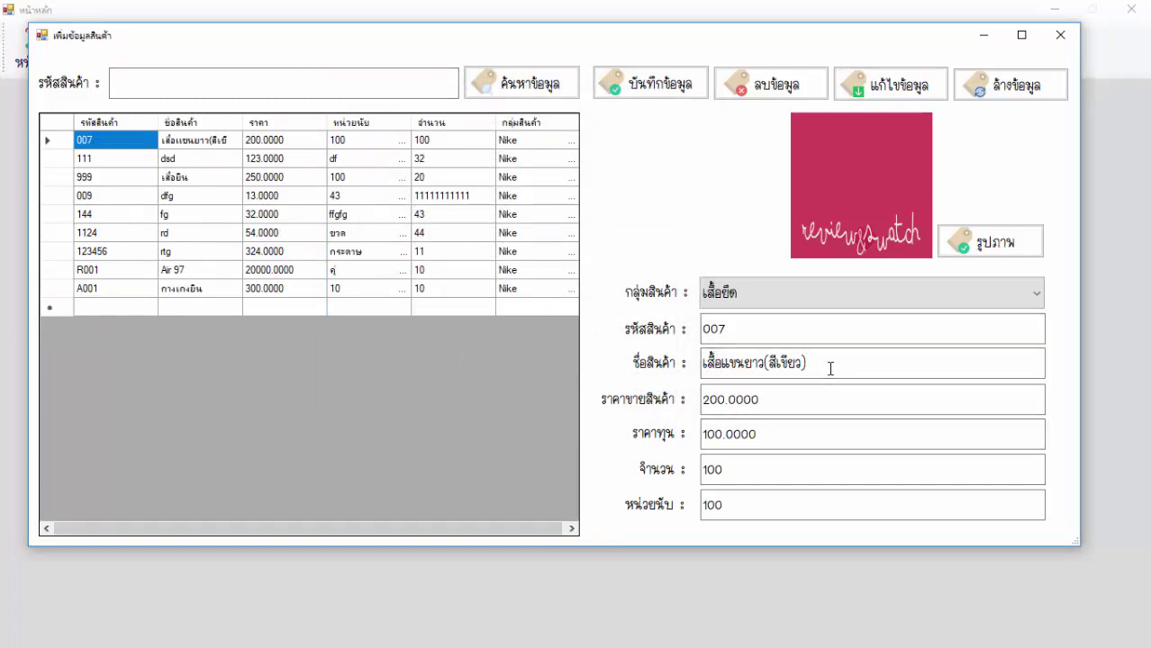
Delete product 123456 (rtg) from the product table.
click(105, 252)
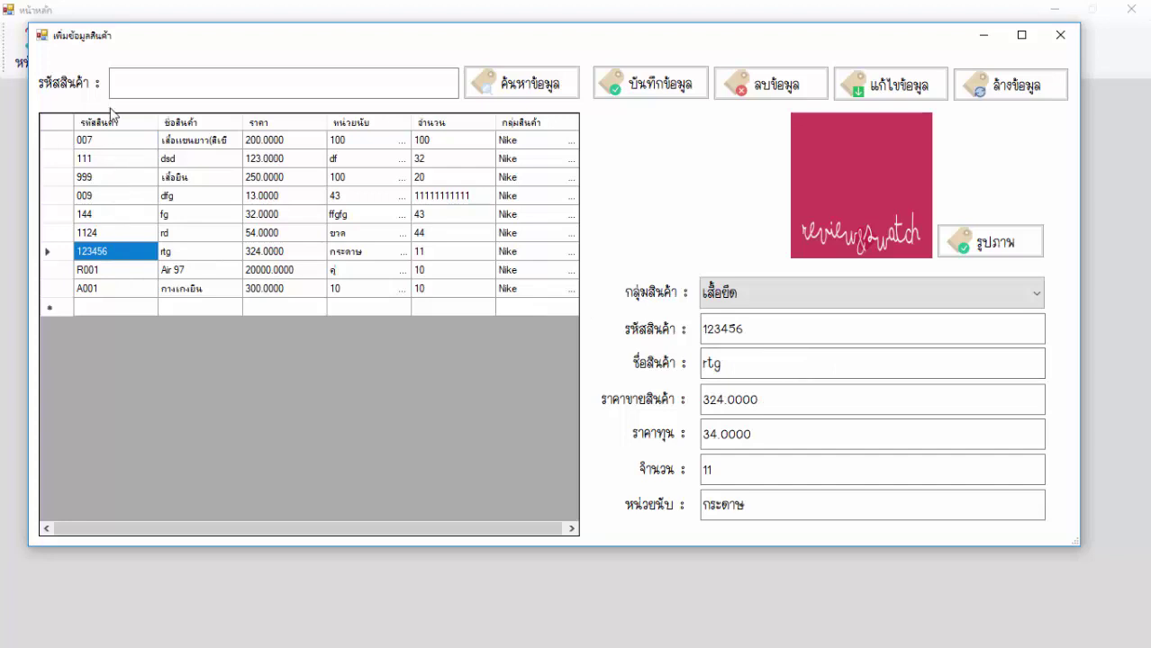
click(105, 234)
click(106, 251)
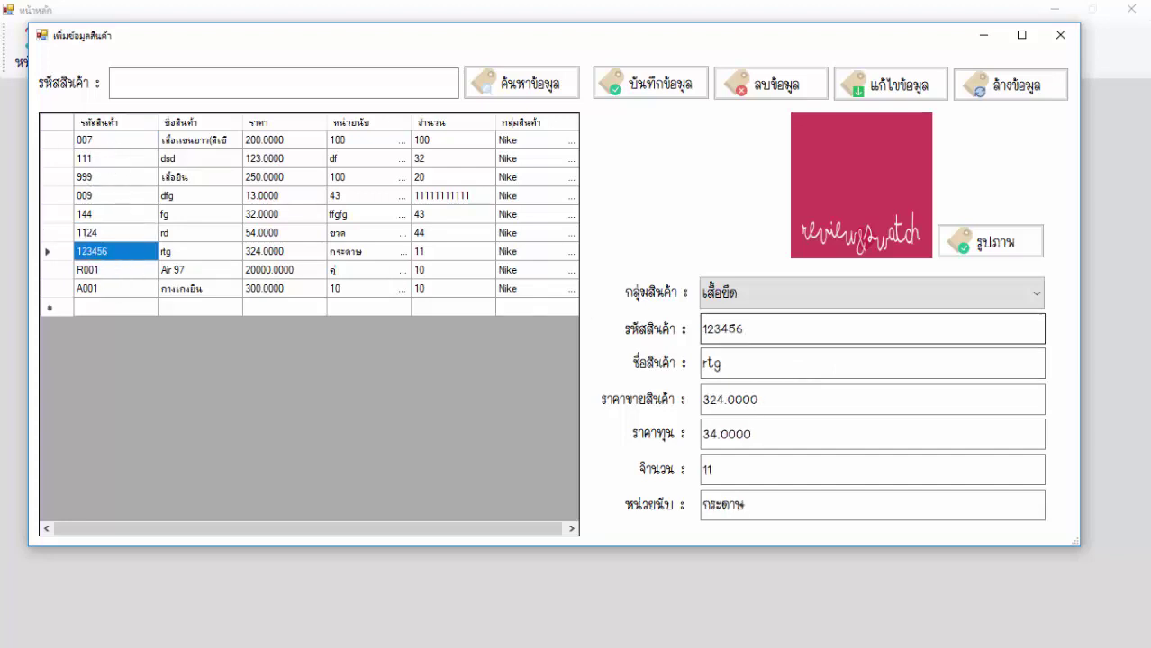
click(788, 84)
click(559, 364)
click(641, 377)
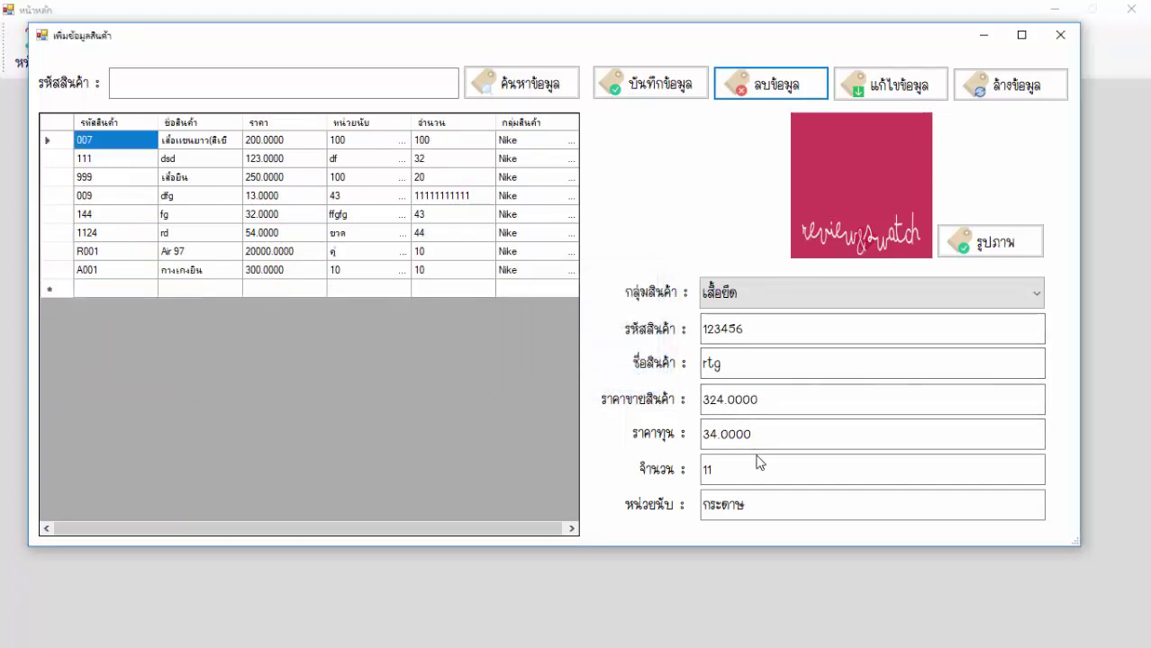
Clear the product form fields and close the product data window.
click(1010, 85)
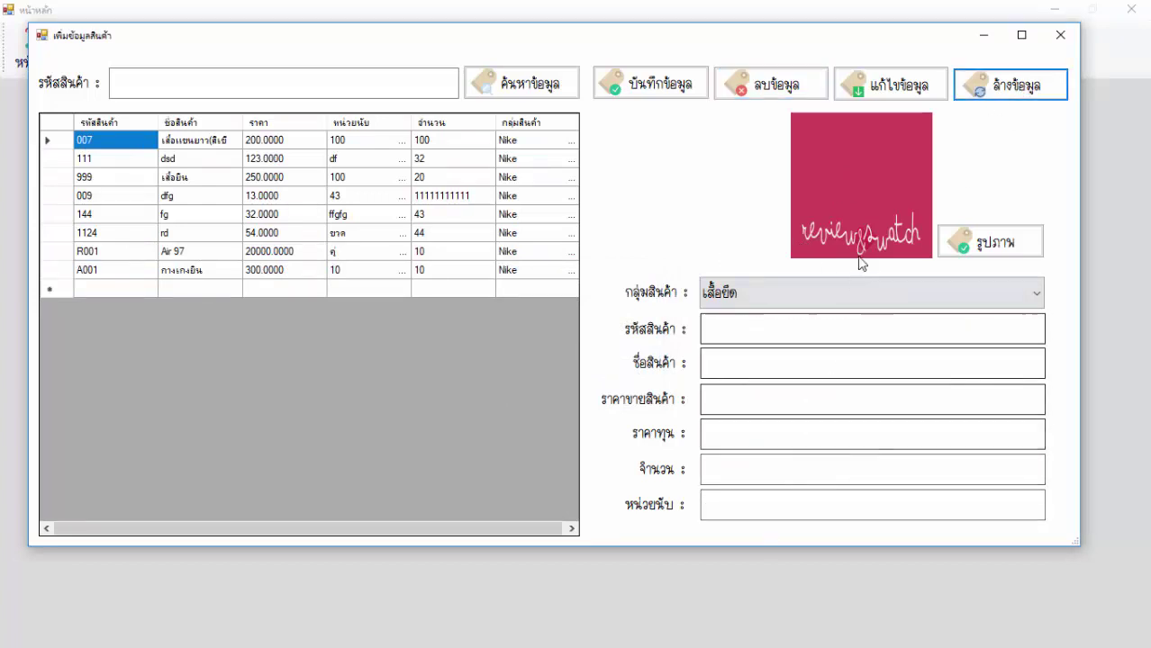
click(229, 97)
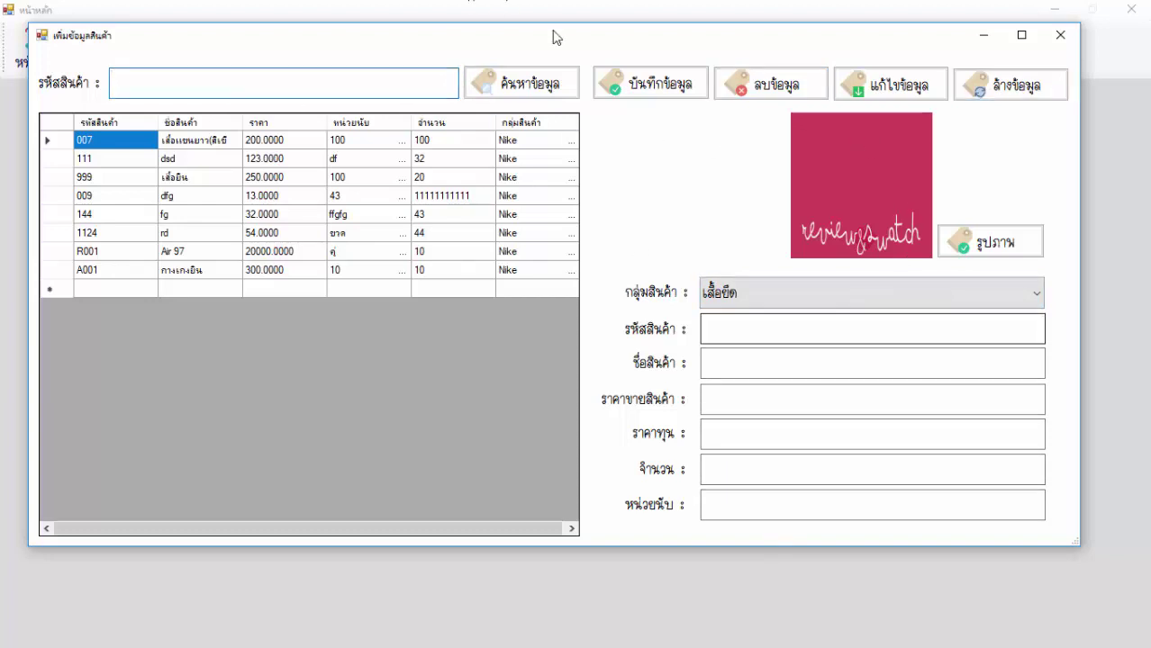
click(1061, 34)
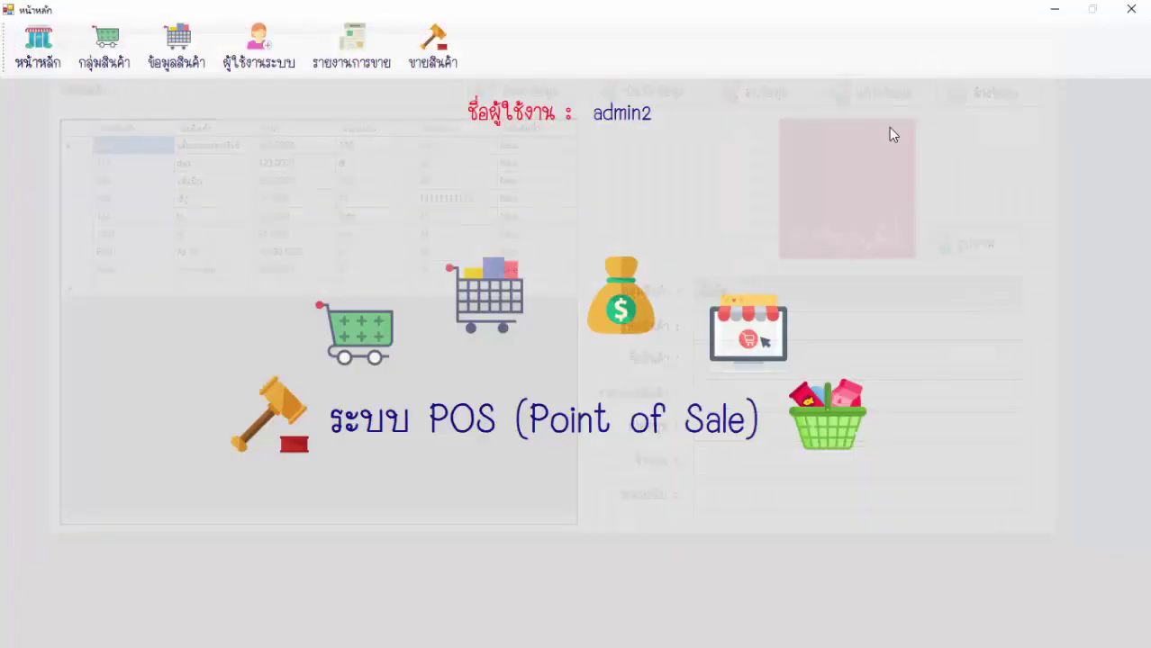
Start a new user with display name and username tan and admin permission.
click(285, 59)
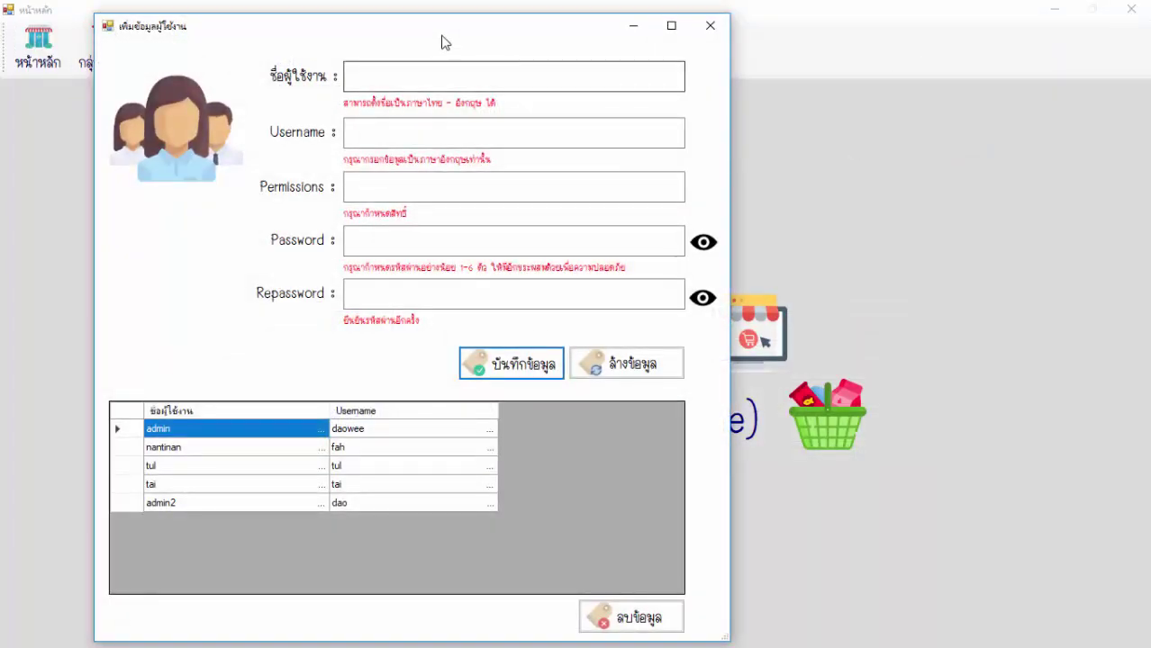
drag(442, 41, 575, 40)
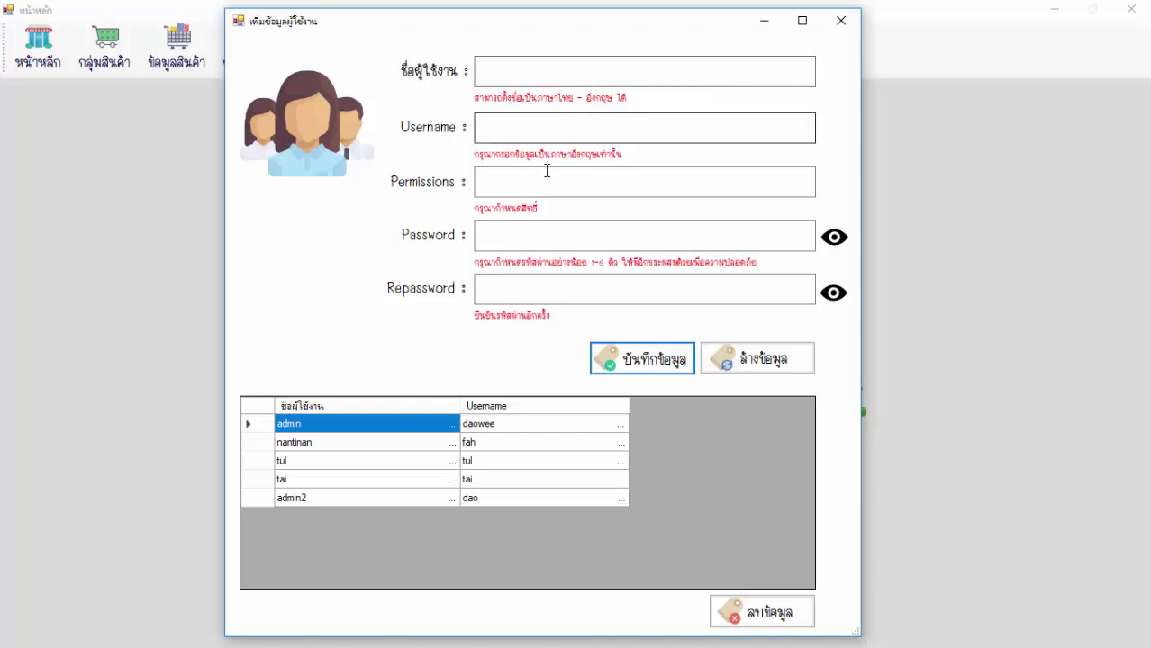
click(533, 70)
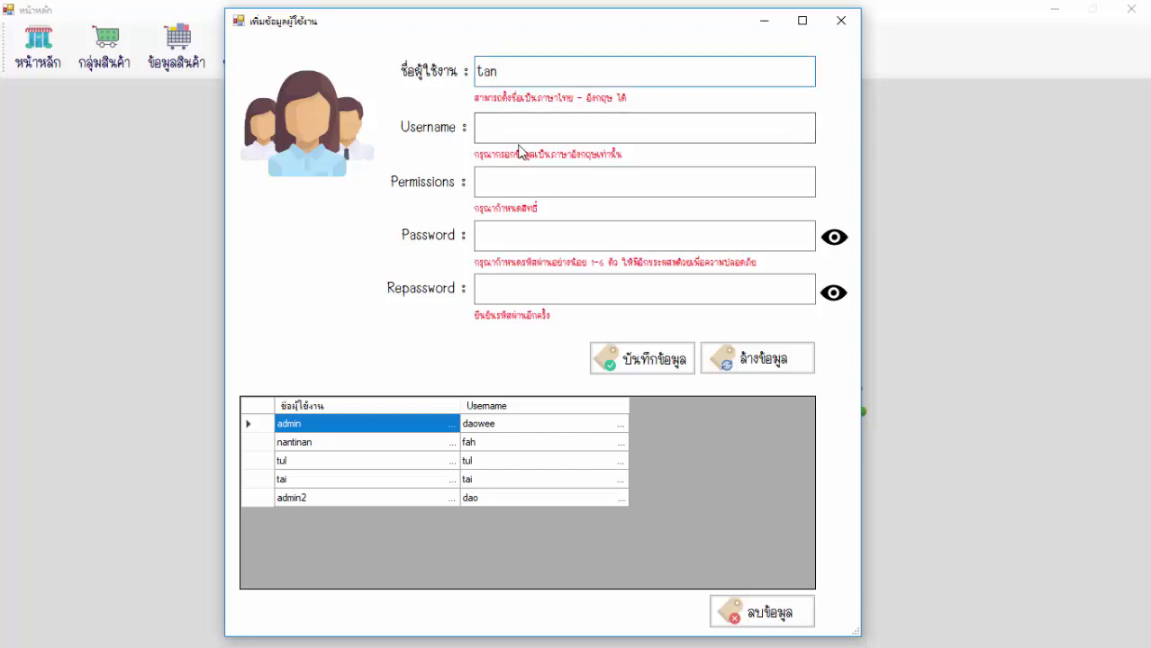
click(514, 131)
text(tan)
click(511, 179)
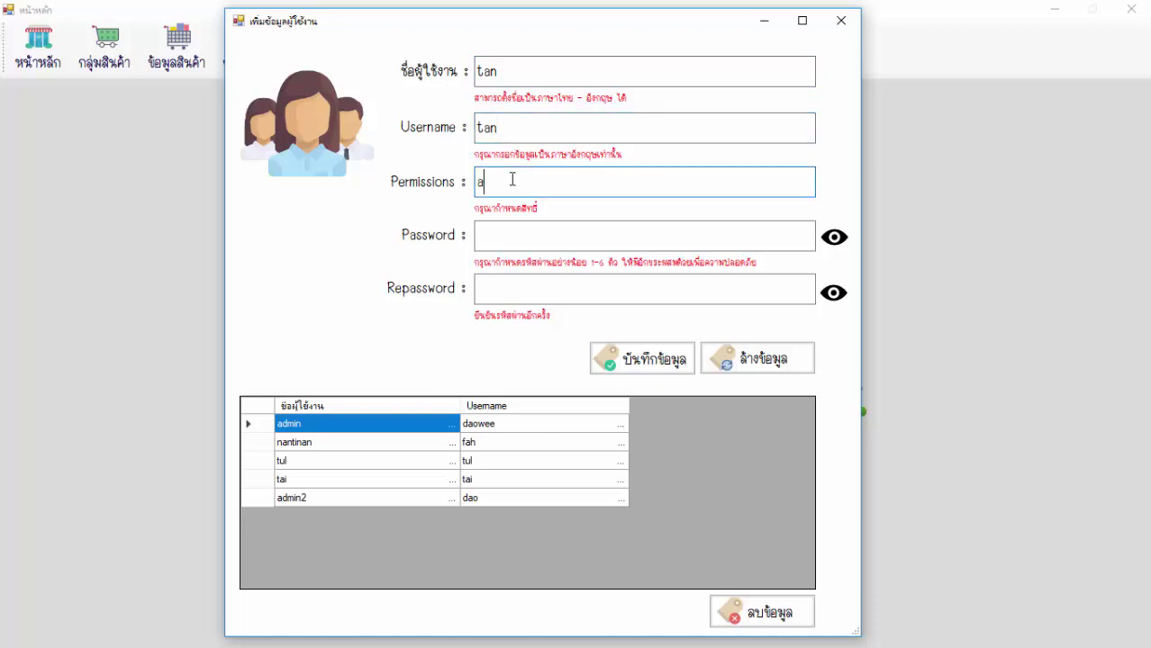
Enter and confirm the new user's password, then save the user.
click(498, 237)
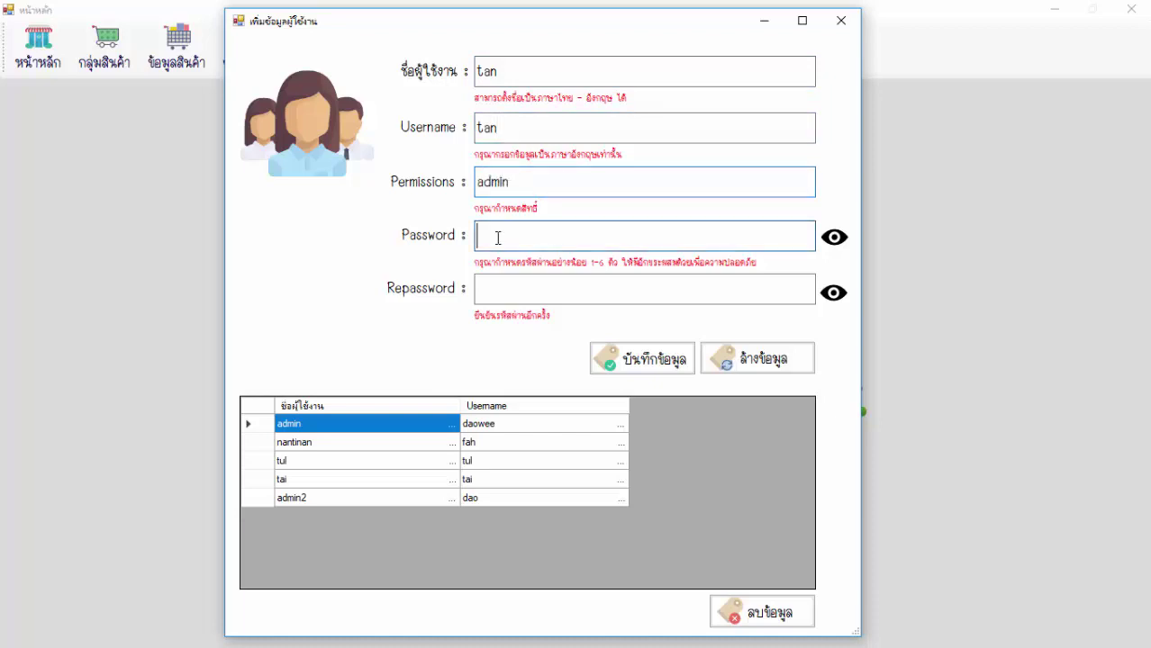
text(123456)
drag(584, 233, 466, 242)
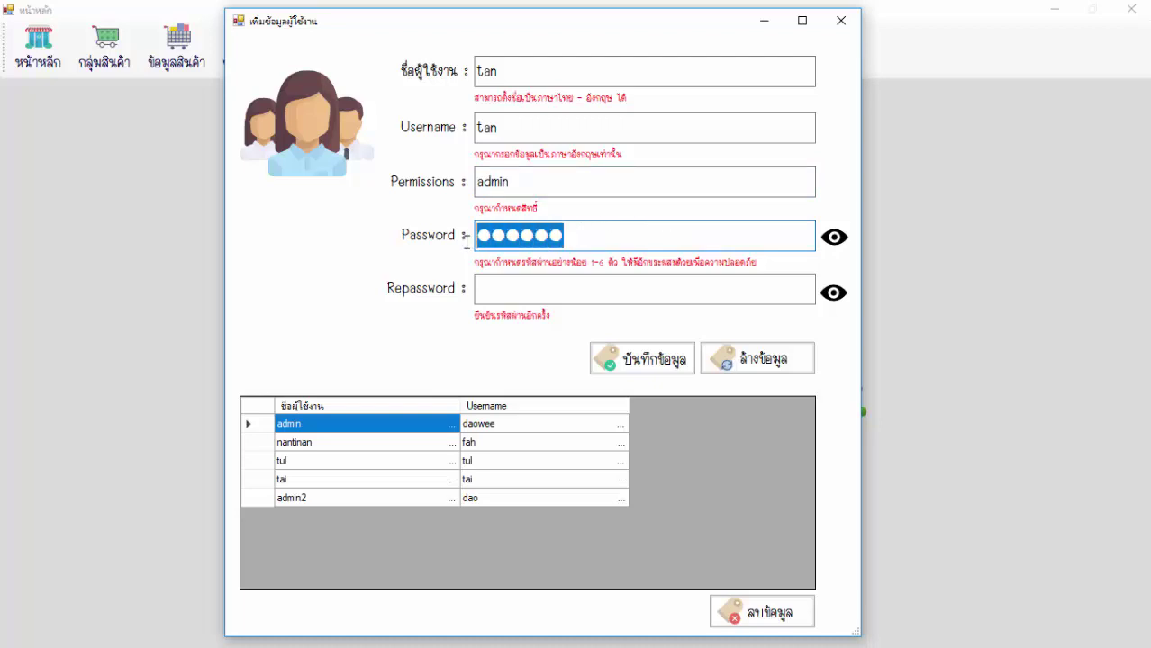
click(584, 239)
key(BackSpace)
key(BackSpace)
key(BackSpace)
key(BackSpace)
key(BackSpace)
key(BackSpace)
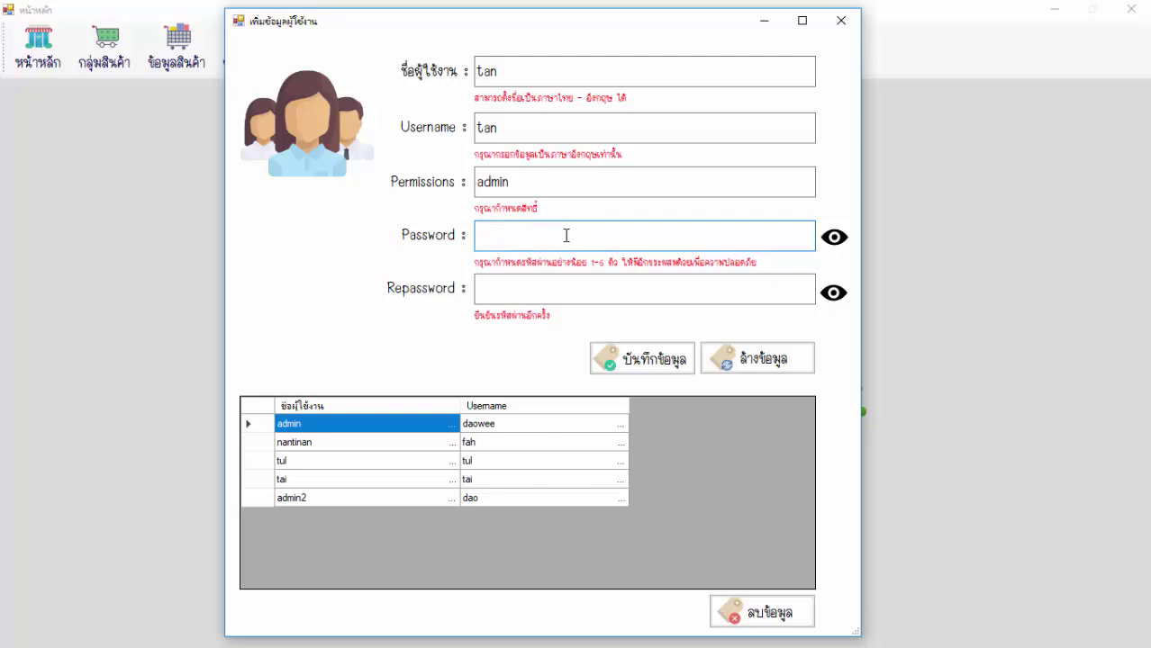
text(123456)
click(830, 240)
click(831, 239)
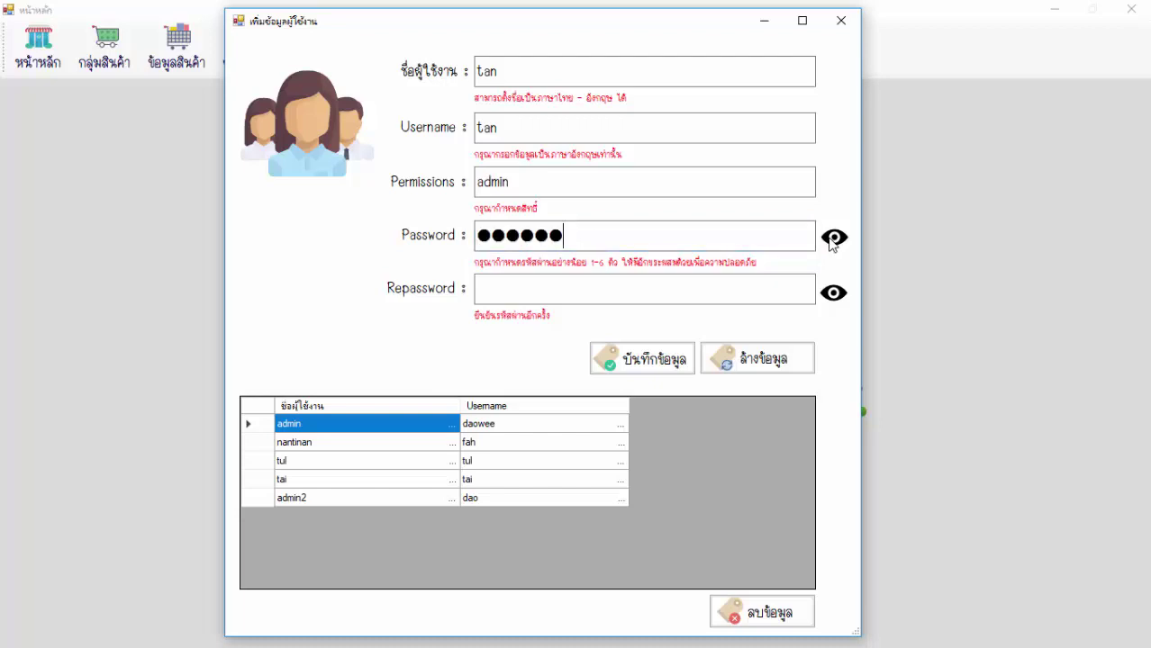
click(578, 281)
text(123456)
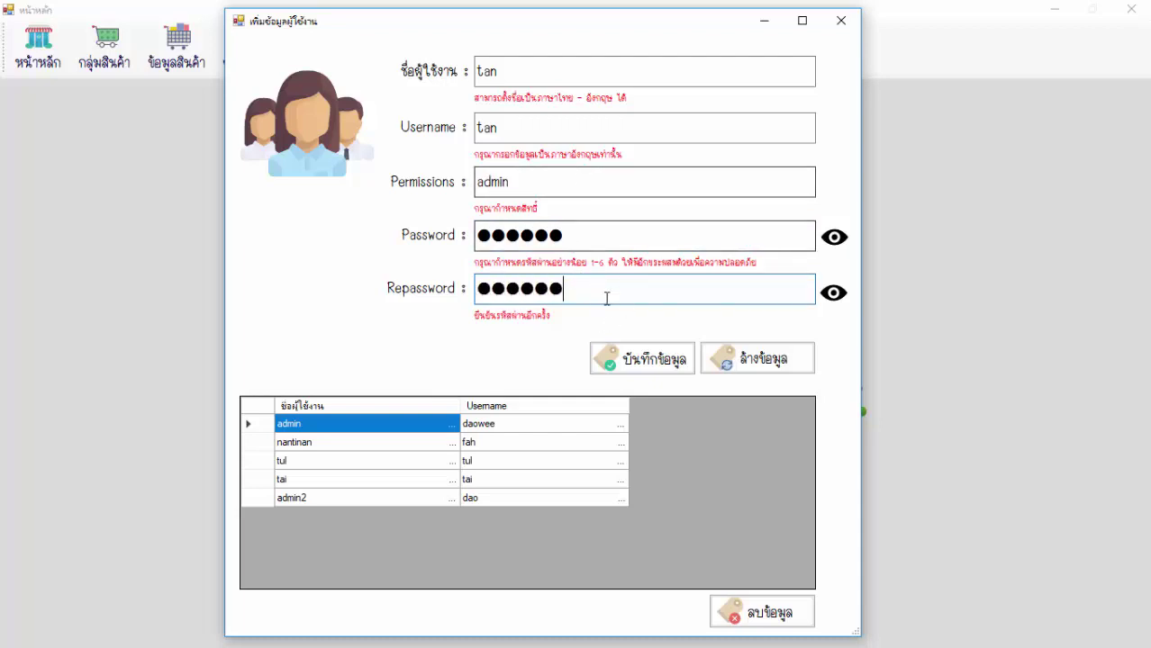
click(620, 362)
click(567, 368)
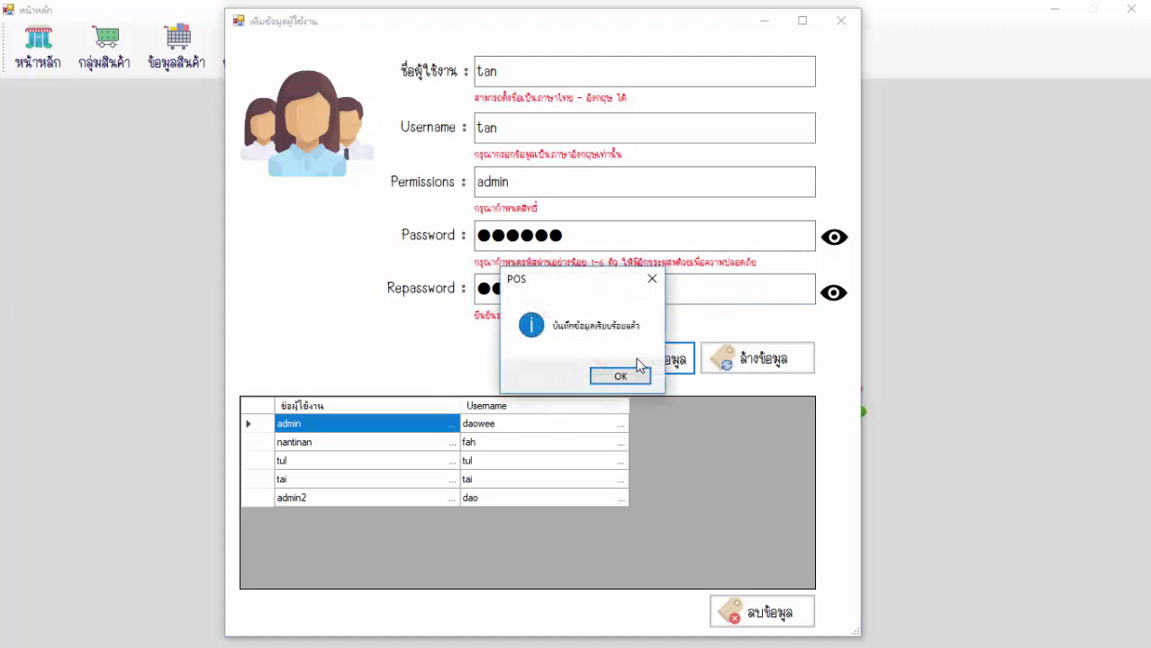
click(638, 378)
click(390, 467)
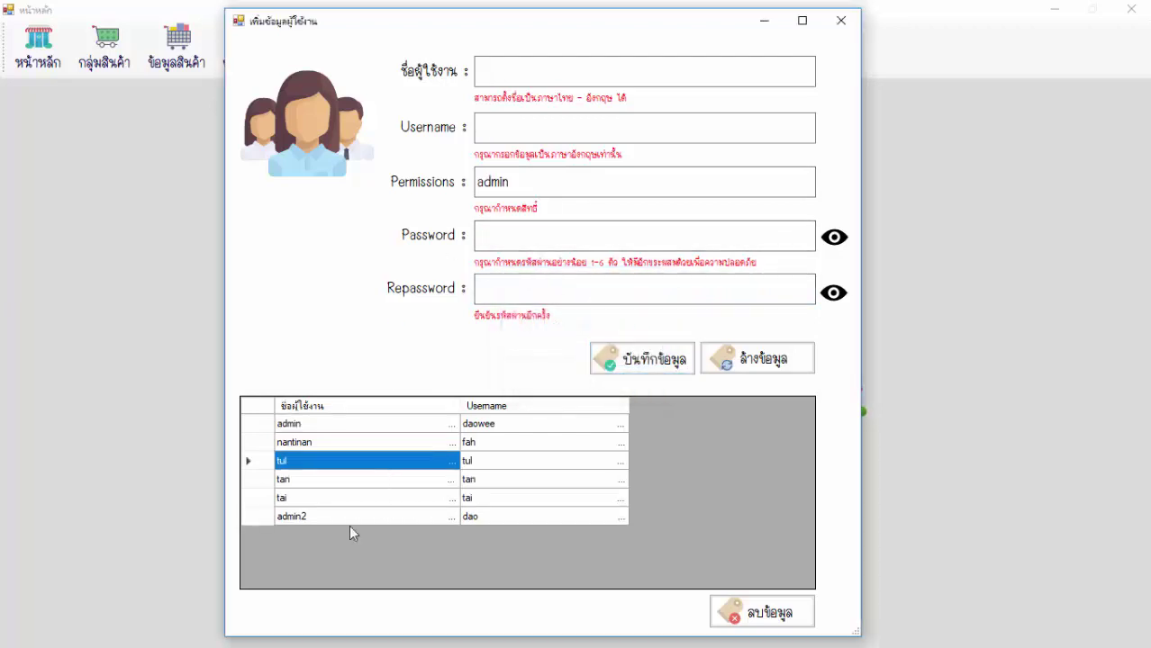
Decline the delete prompt for user tan and close the user management form.
click(310, 483)
click(480, 481)
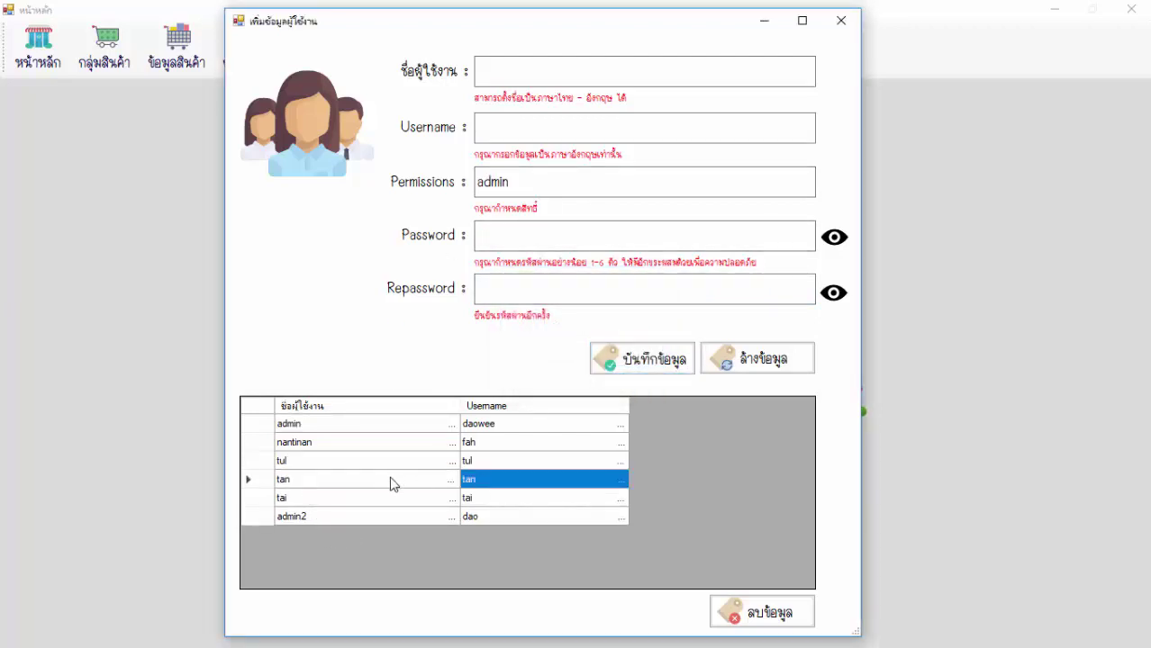
click(390, 481)
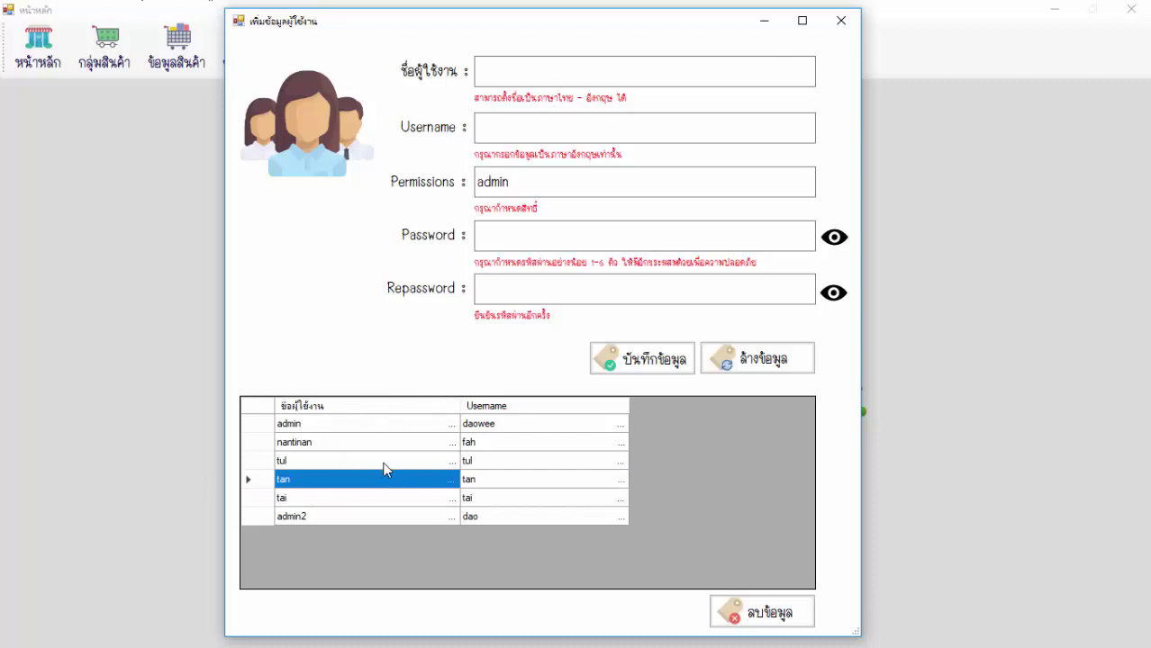
click(769, 614)
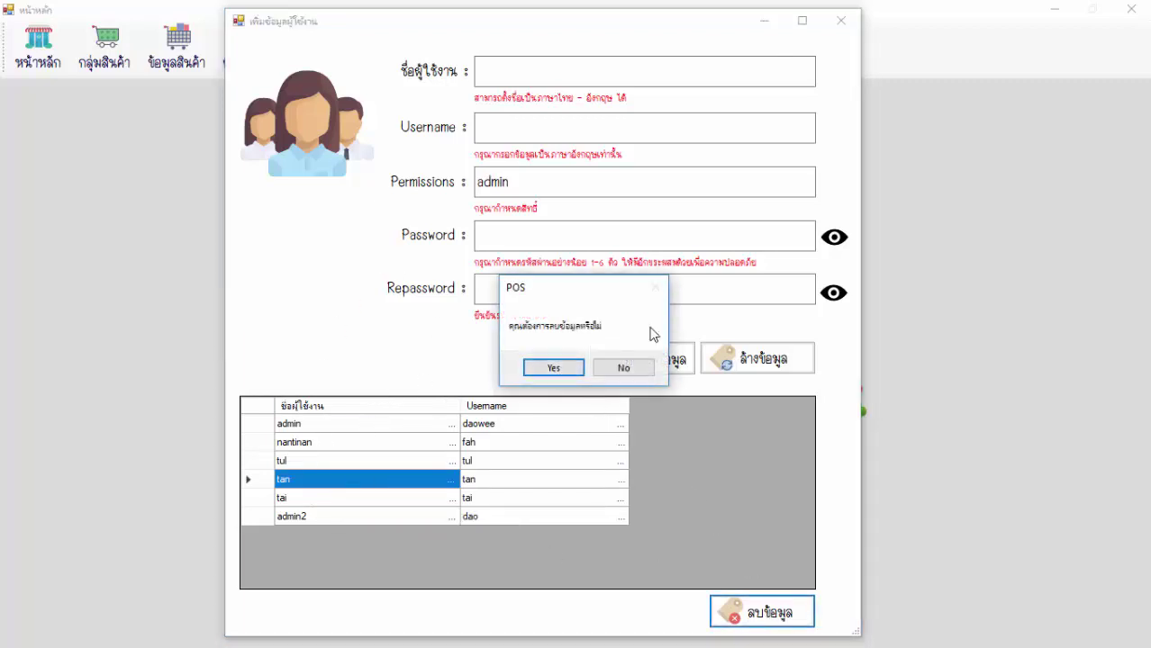
click(645, 371)
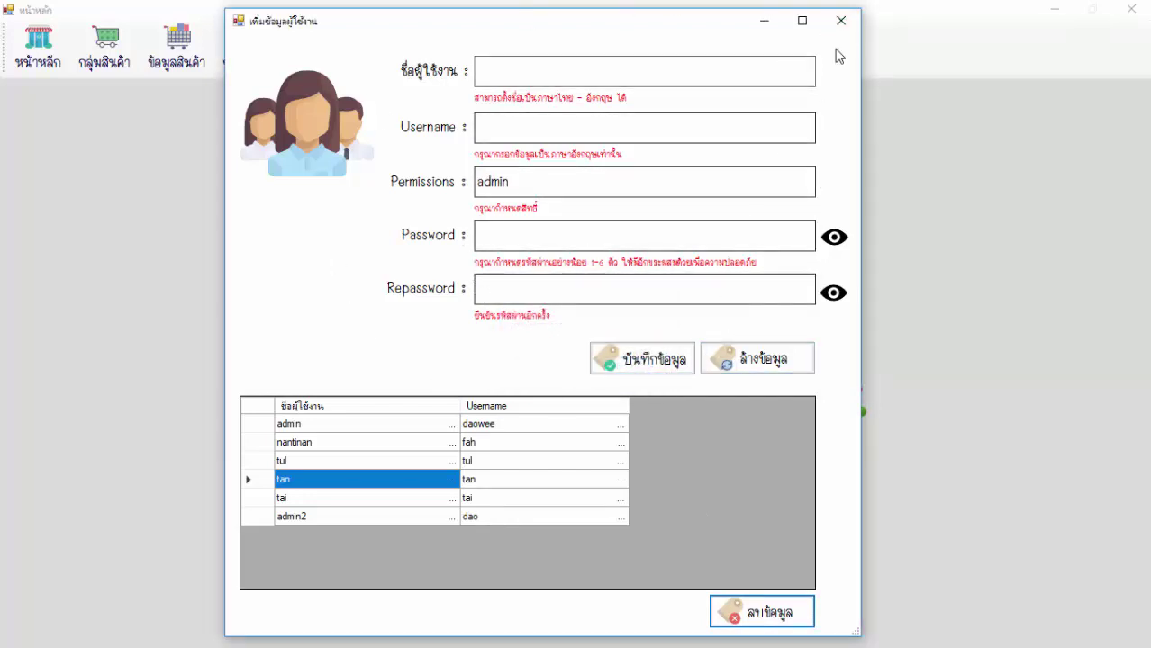
click(843, 21)
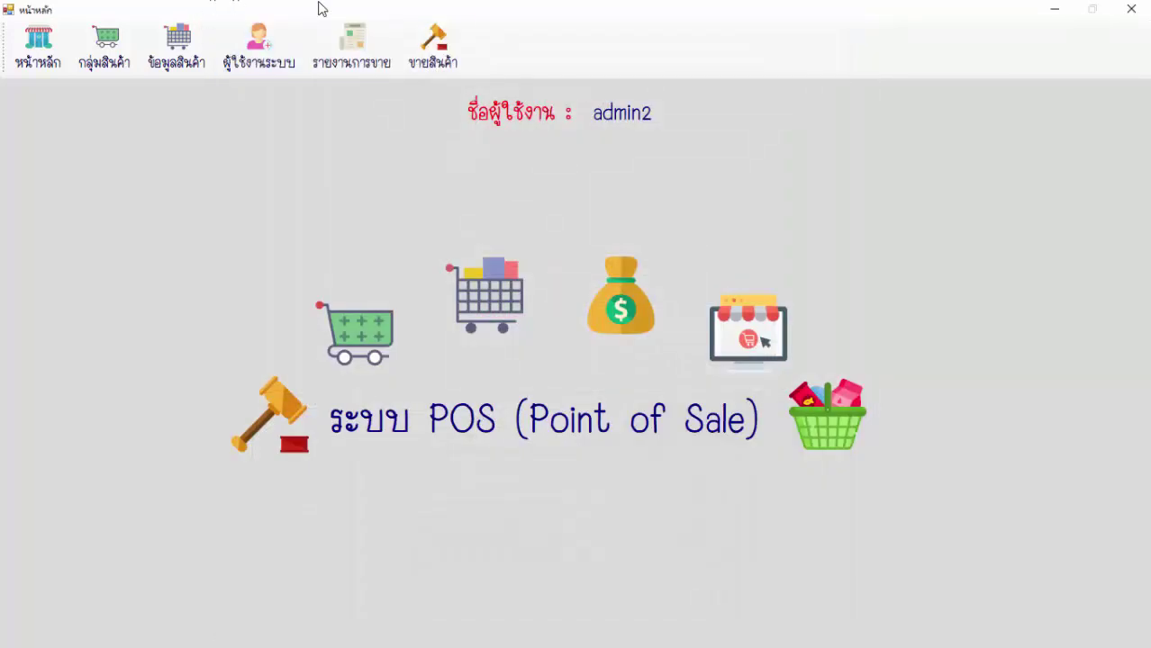
Start a new sale and add products 007 and 999.
click(440, 54)
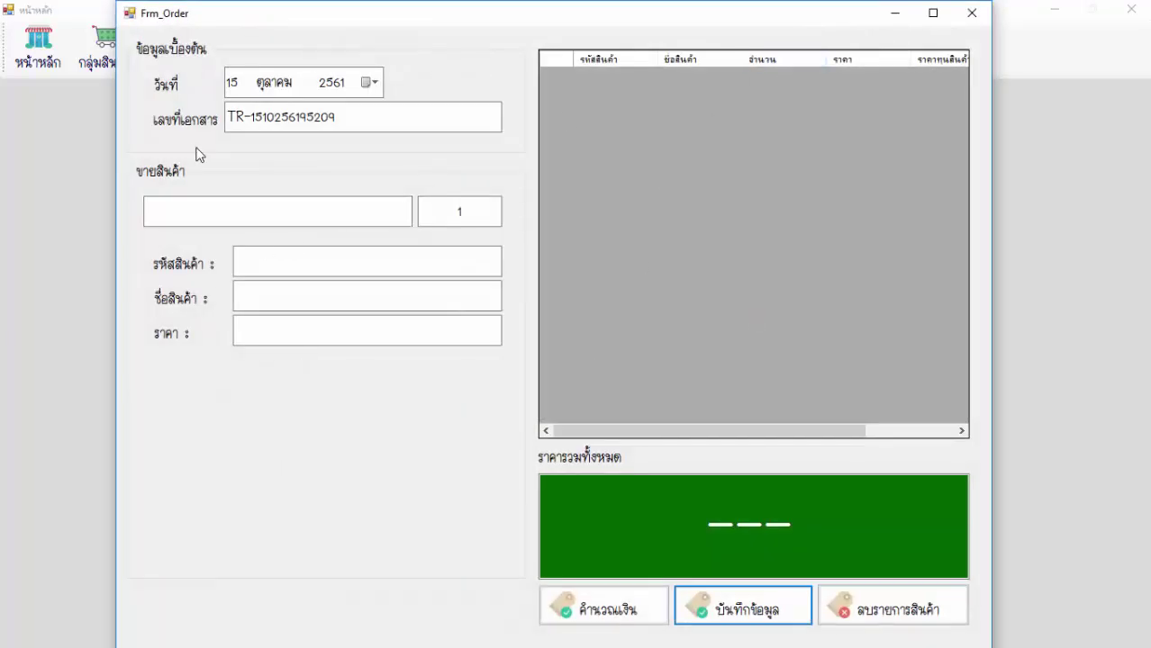
click(198, 202)
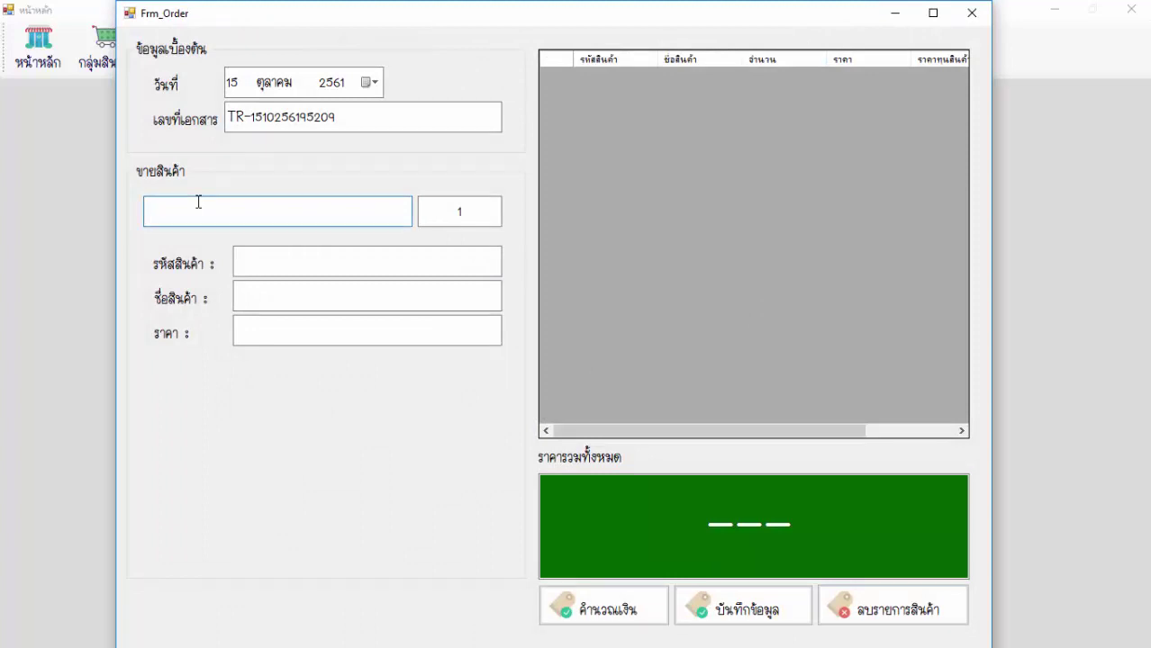
text(007)
key(Return)
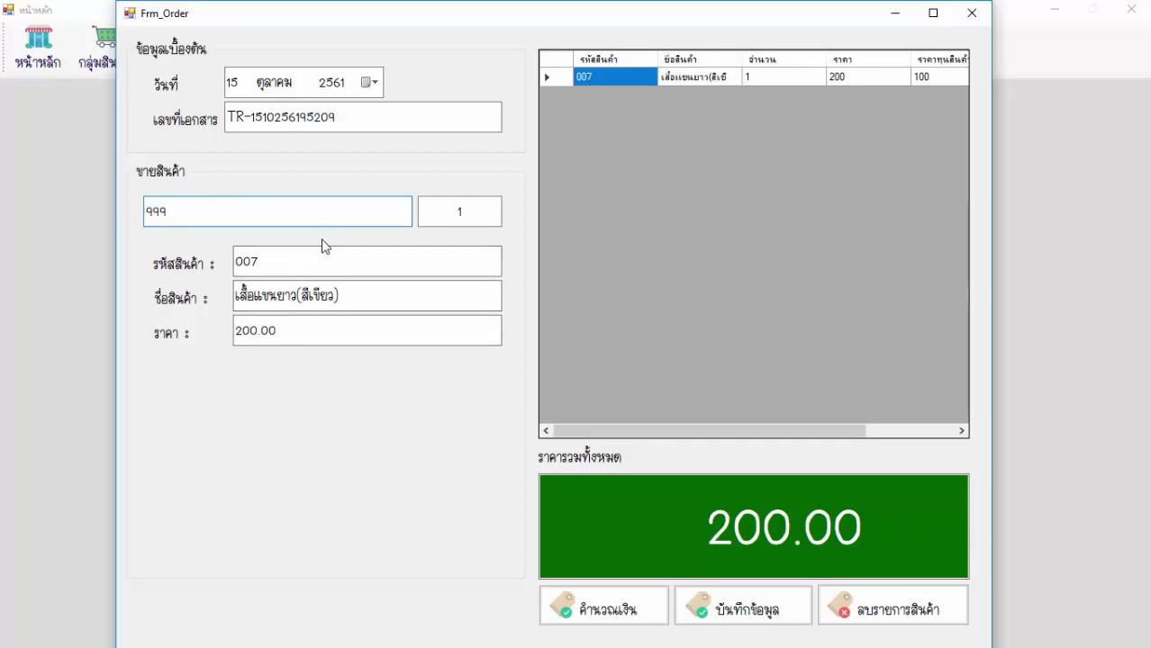
key(Return)
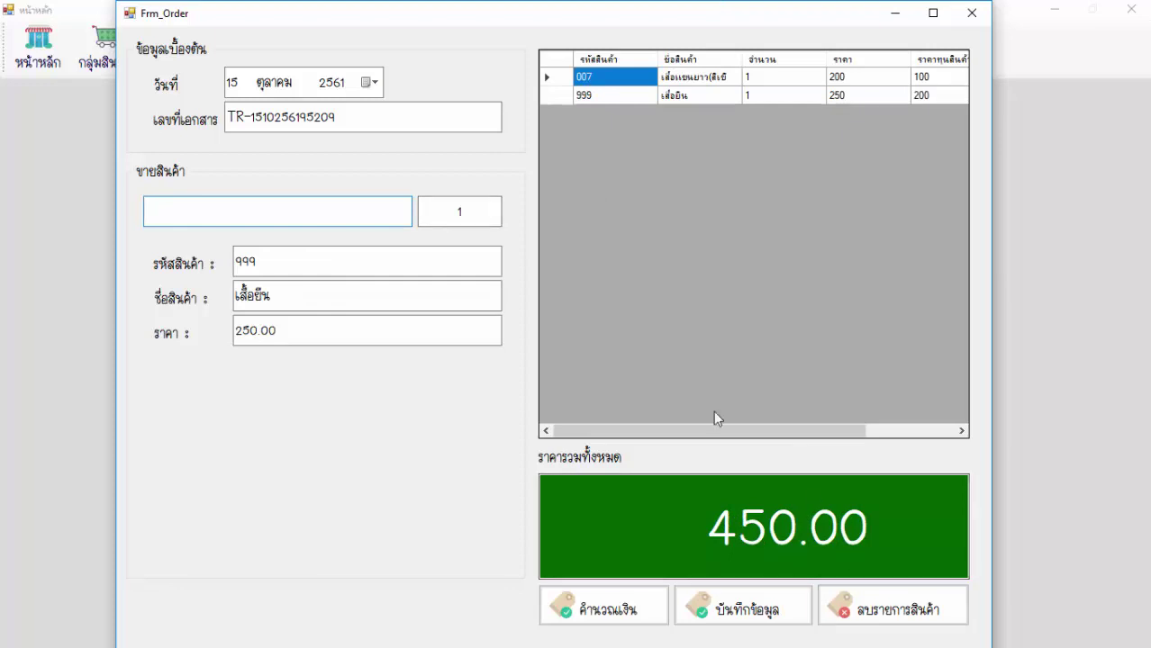
Remove item 007, re-add it, and bring up payment for the 450.00 total.
click(892, 613)
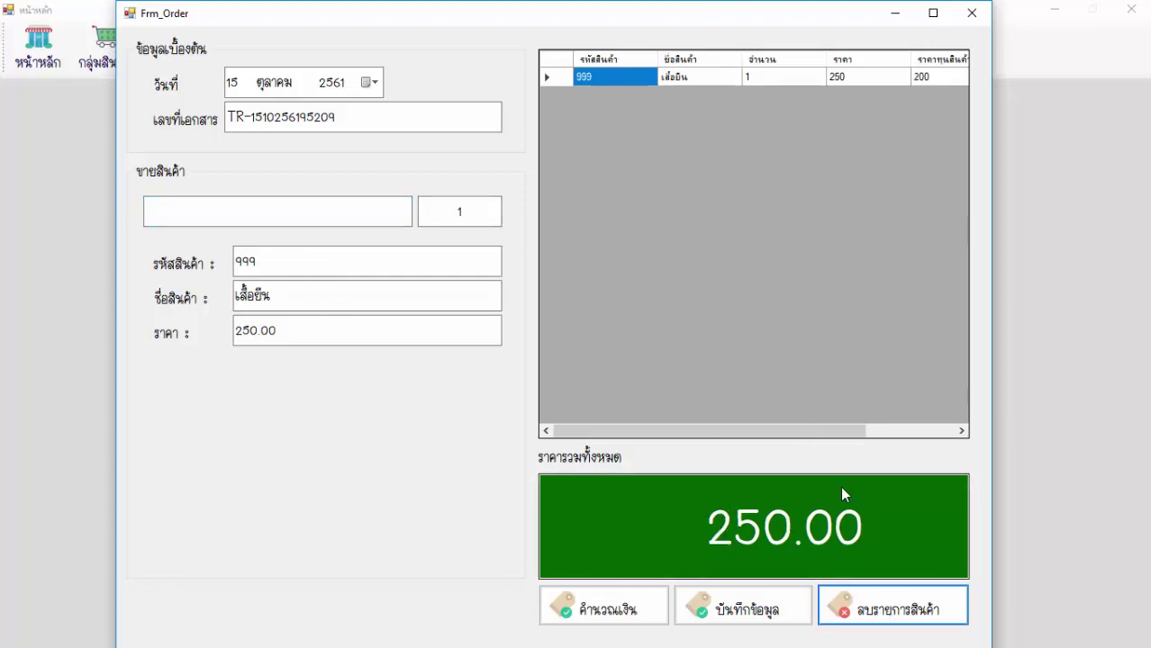
click(213, 217)
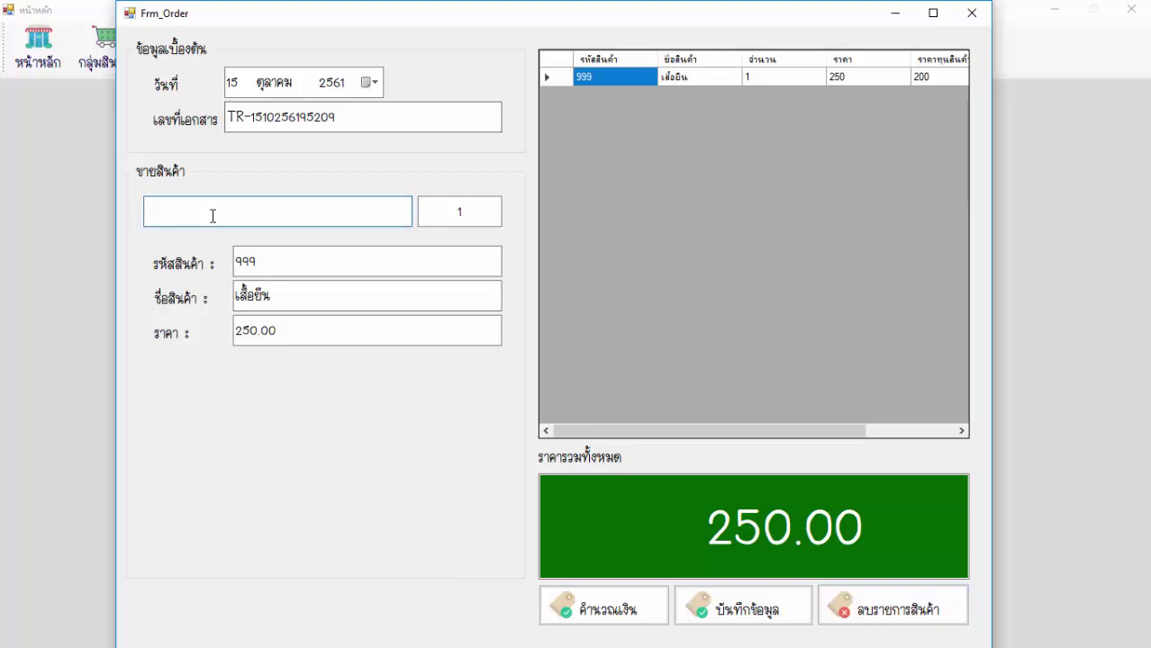
text(007)
key(Return)
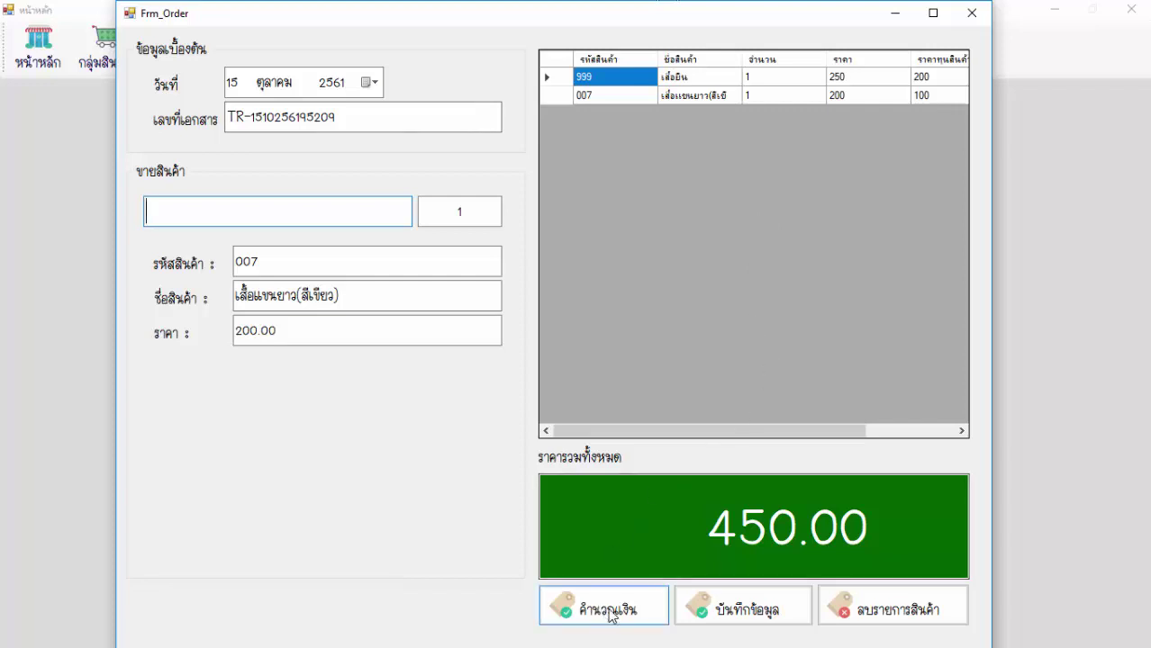
click(645, 602)
drag(336, 142, 439, 150)
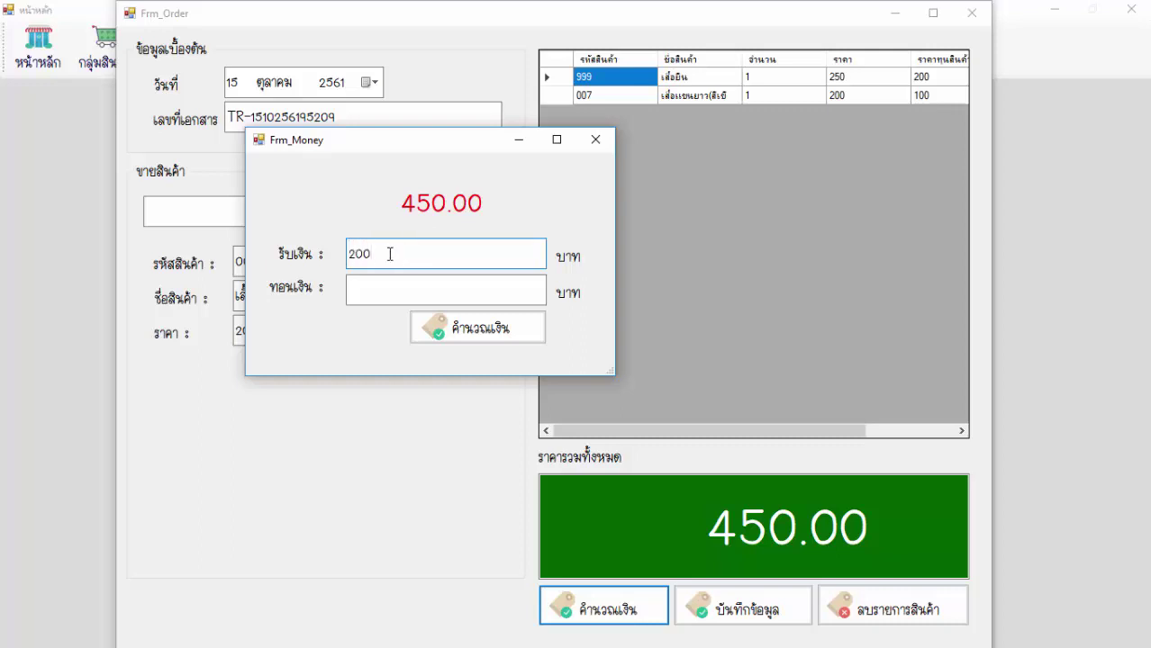
Enter 500 as cash received to get 50 change, then close the payment window.
click(441, 327)
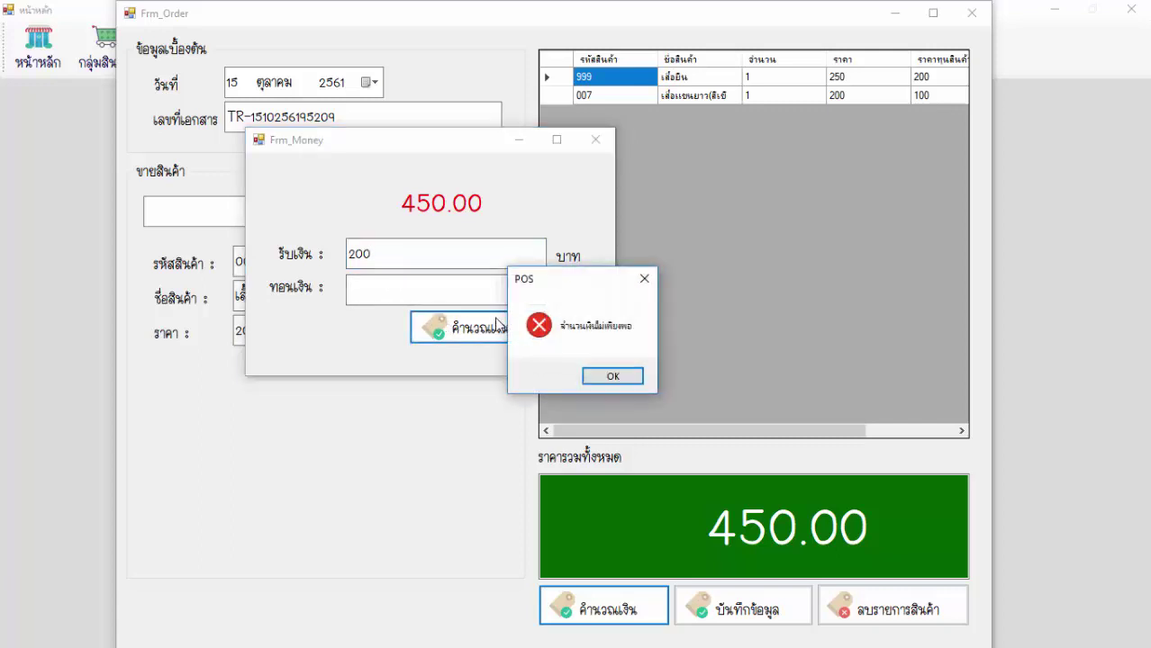
click(611, 378)
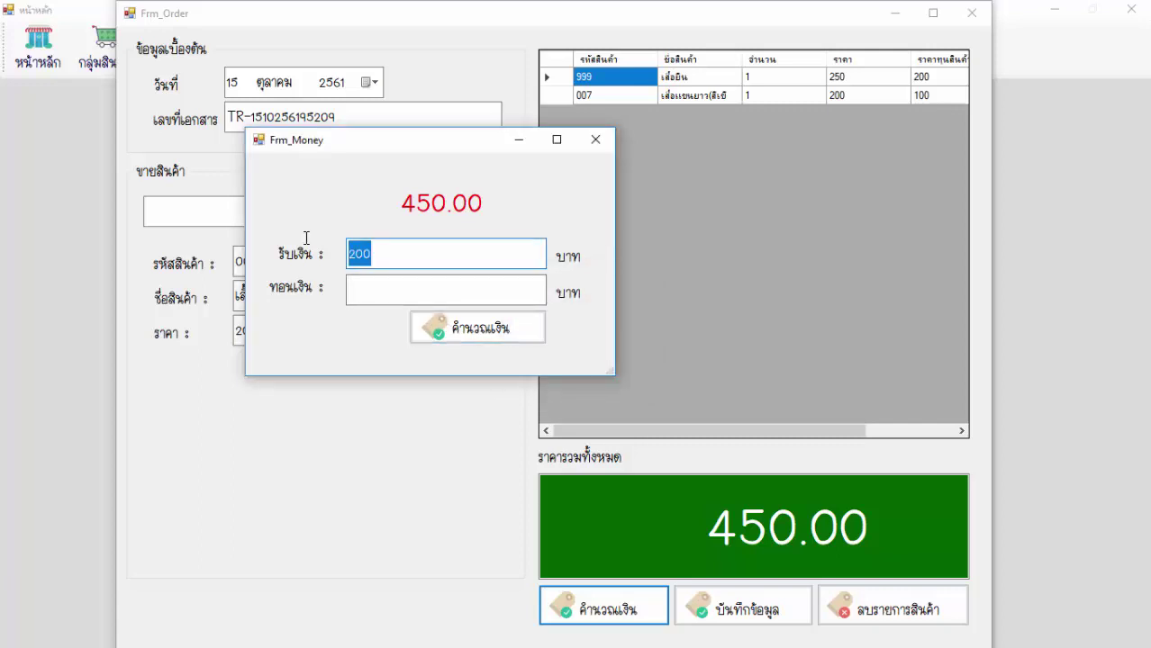
text(500)
click(453, 330)
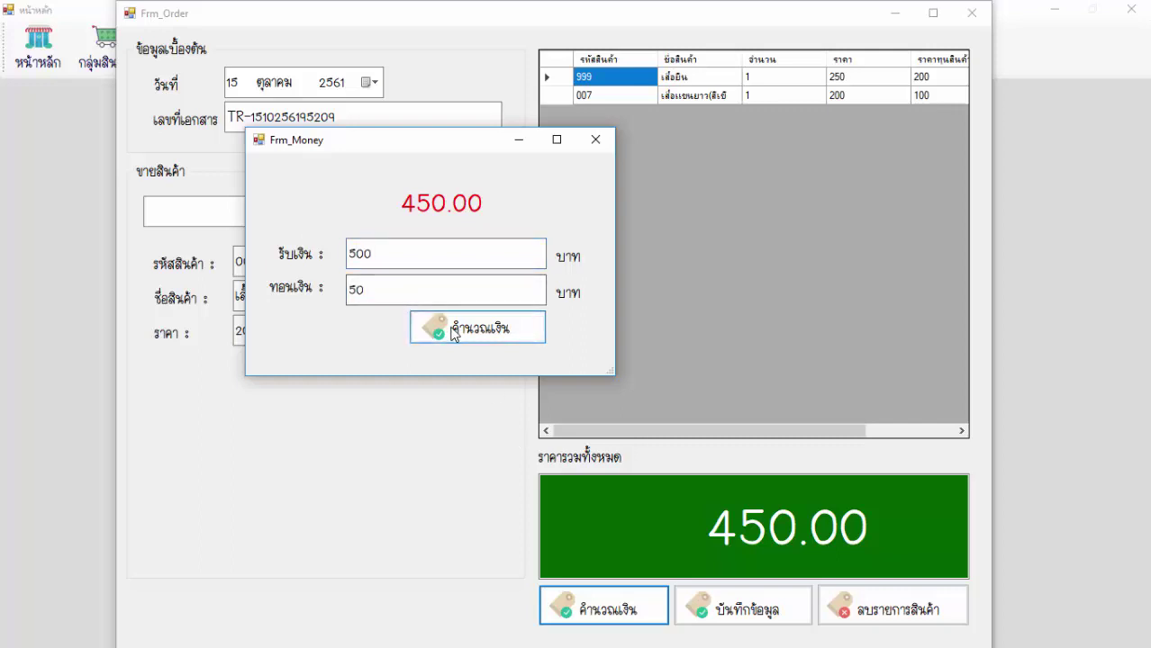
click(596, 140)
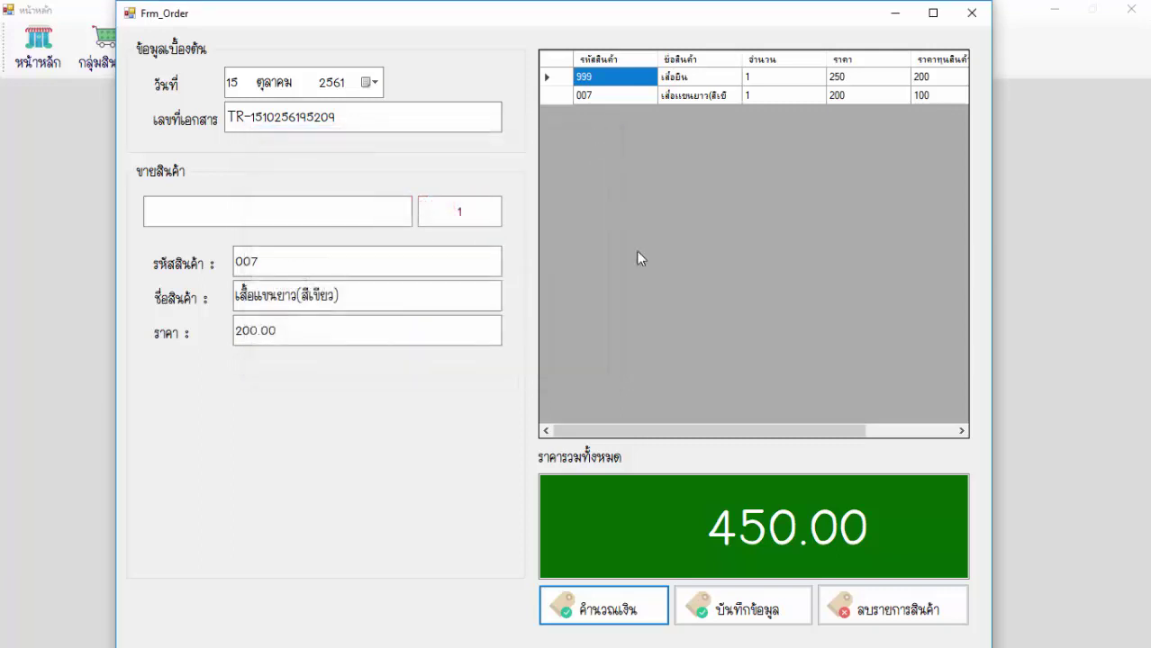
Save the 450.00 sale, close the sales window, and open the sales report product list.
click(721, 608)
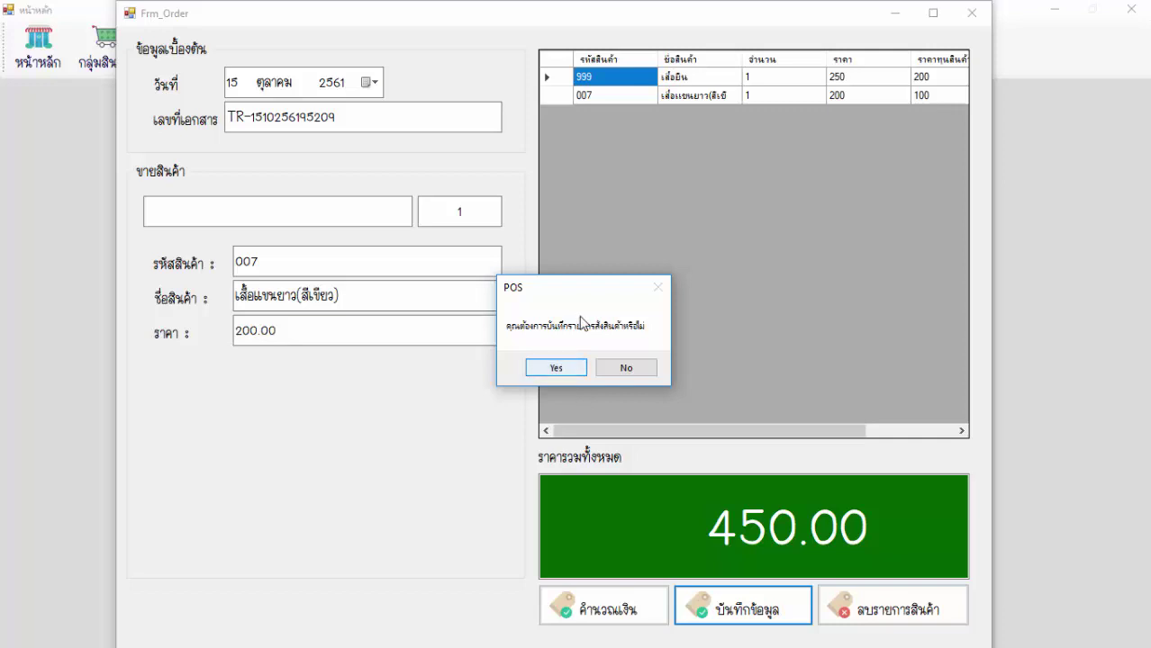
click(560, 366)
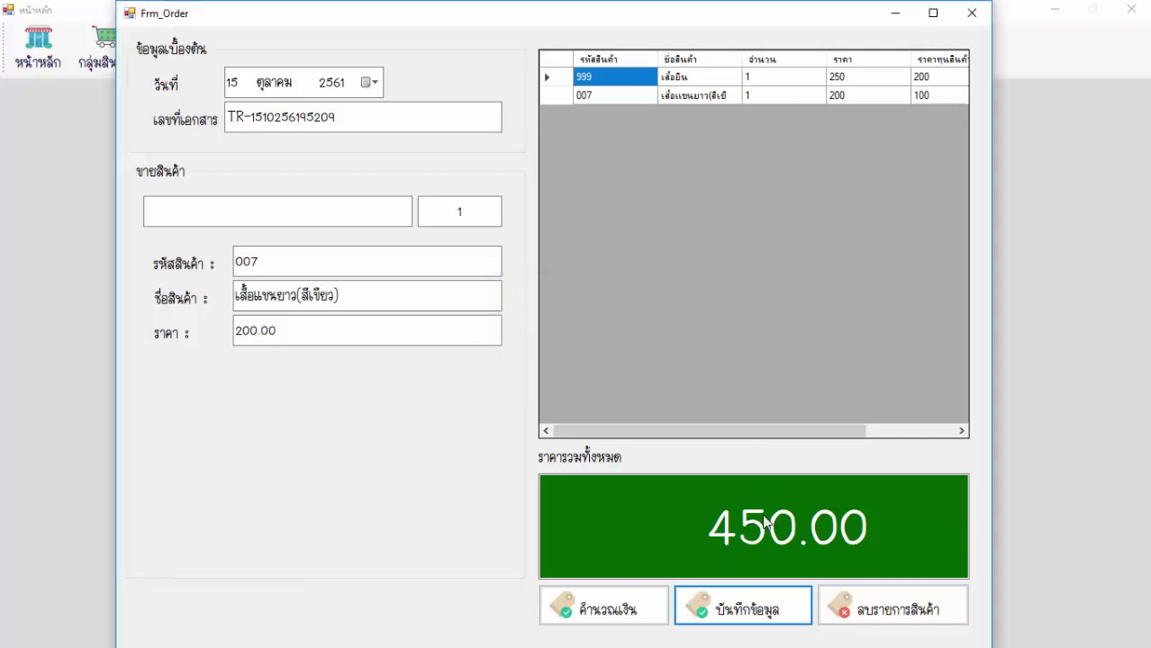
click(972, 12)
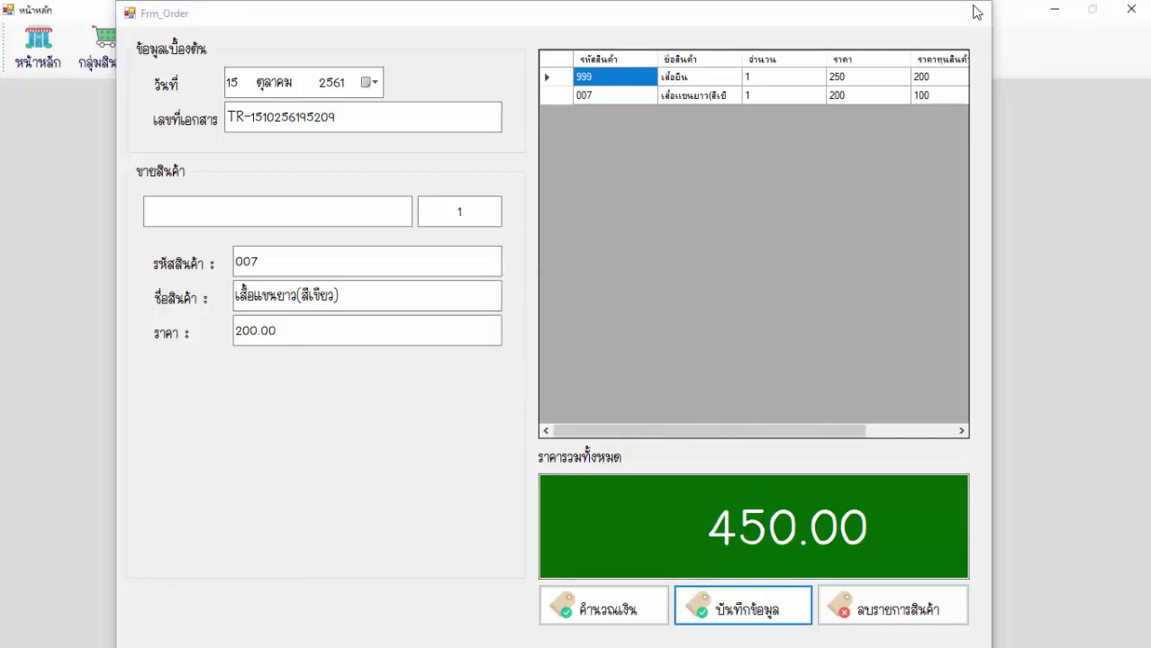
click(383, 45)
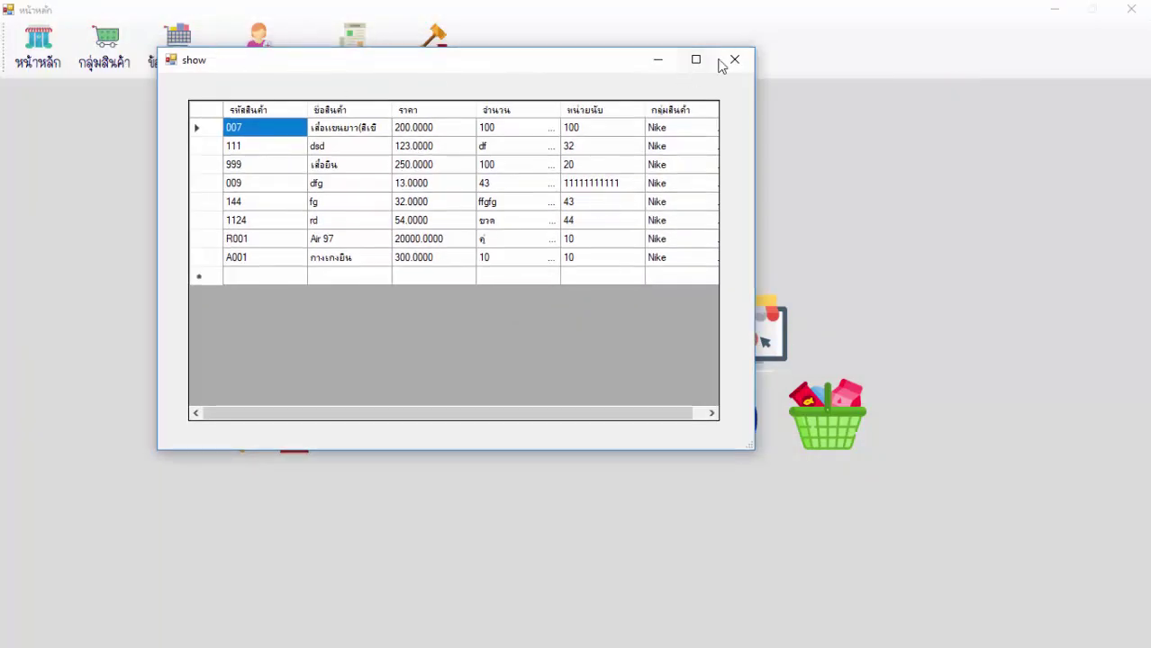
Close the 'show' product list window and minimize the POS app to the desktop.
click(735, 60)
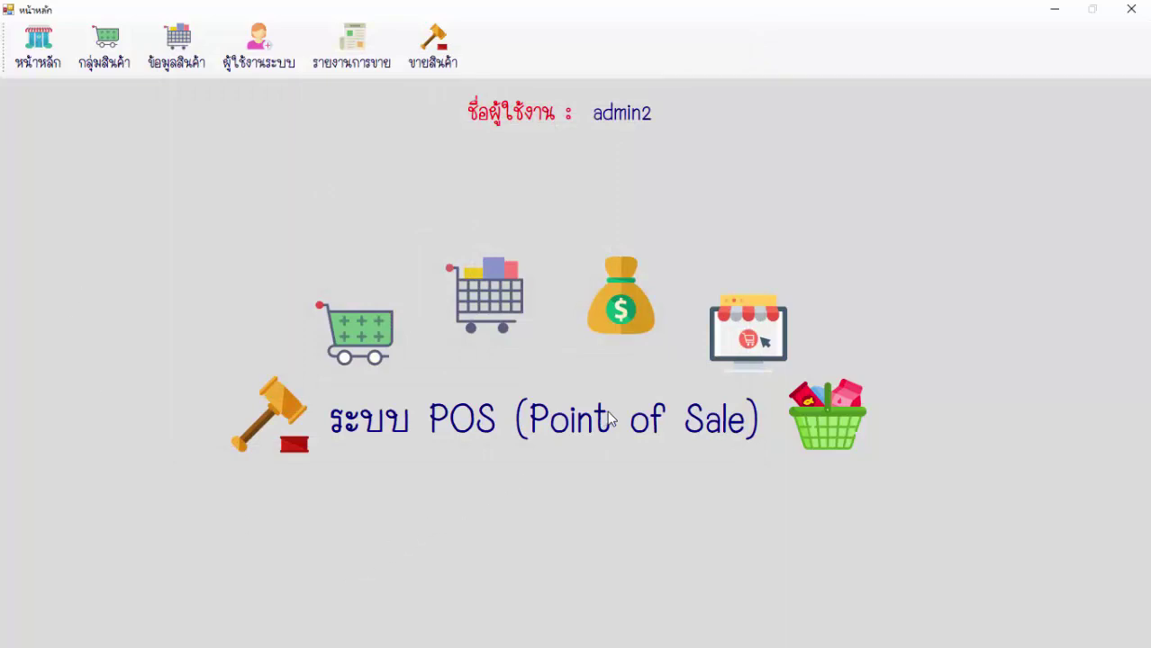
click(1052, 9)
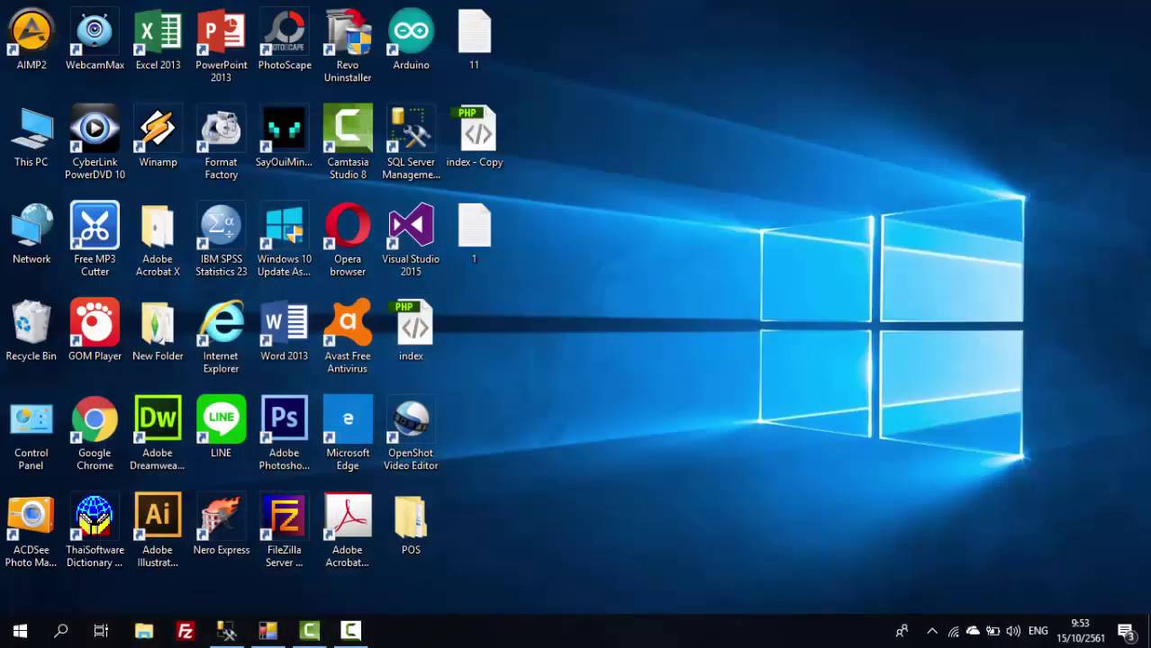